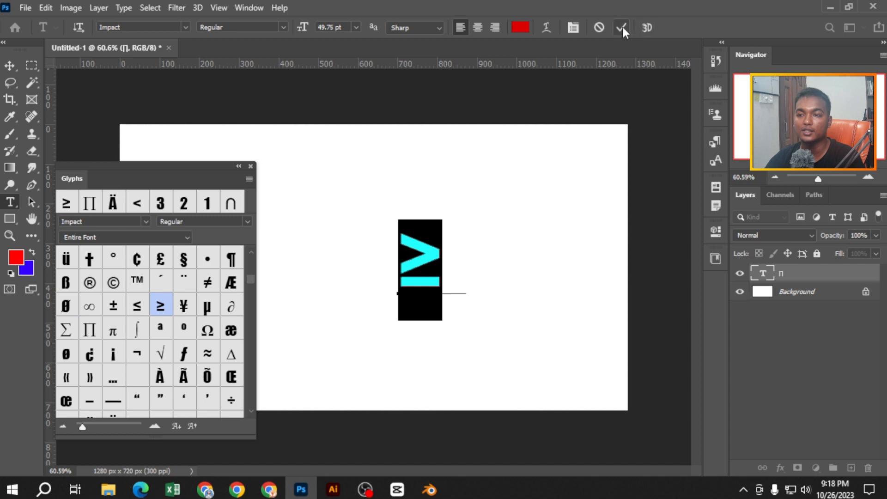
- Replace the ≥ character in the text layer with the ∩ glyph from the Impact font
{"action": "left_click", "coordinate": [621, 29]}
{"action": "double_click", "coordinate": [420, 258]}
{"action": "scroll", "coordinate": [207, 313], "scroll_direction": "down", "scroll_amount": 3}
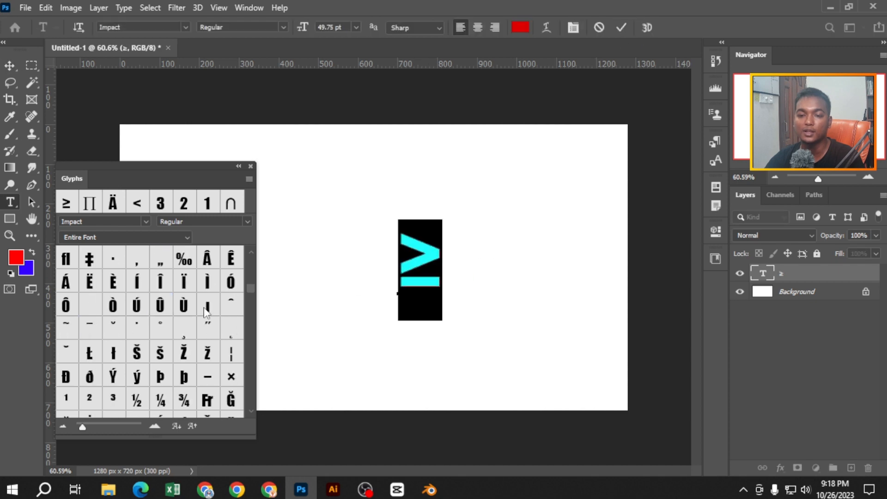
{"action": "scroll", "coordinate": [206, 313], "scroll_direction": "down", "scroll_amount": 10}
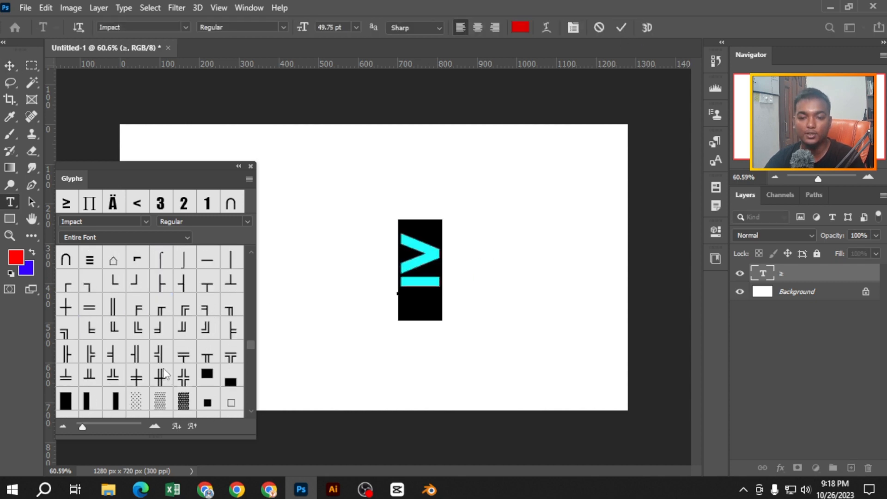
{"action": "scroll", "coordinate": [135, 346], "scroll_direction": "up", "scroll_amount": 3}
{"action": "double_click", "coordinate": [66, 400]}
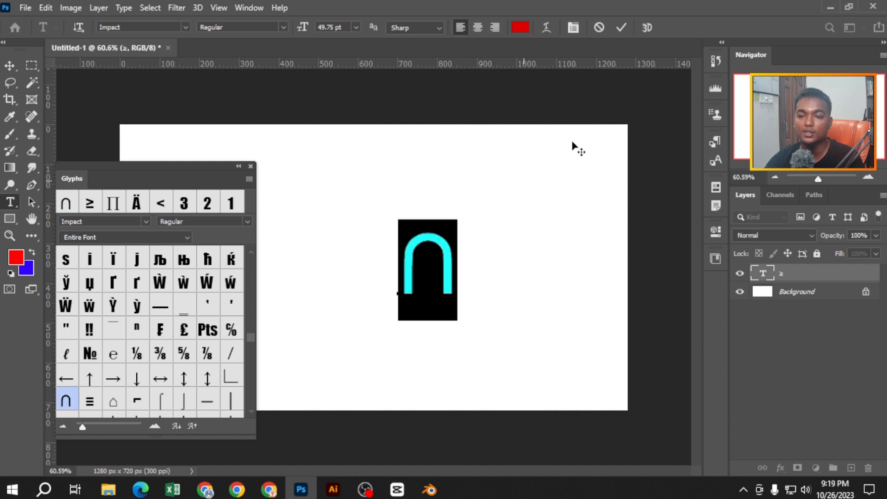
{"action": "left_click", "coordinate": [621, 27]}
- Replace the ∩ character with the word "left" followed by the → glyph
{"action": "double_click", "coordinate": [436, 265]}
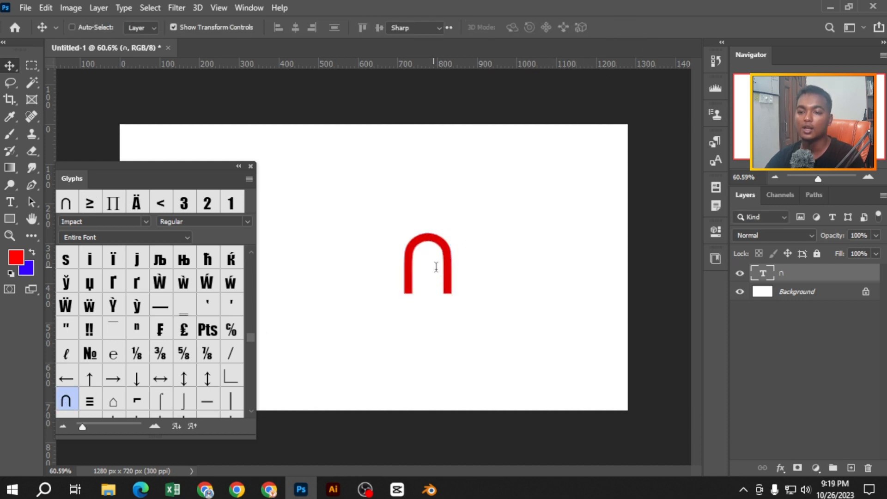
{"action": "type", "text": "left"}
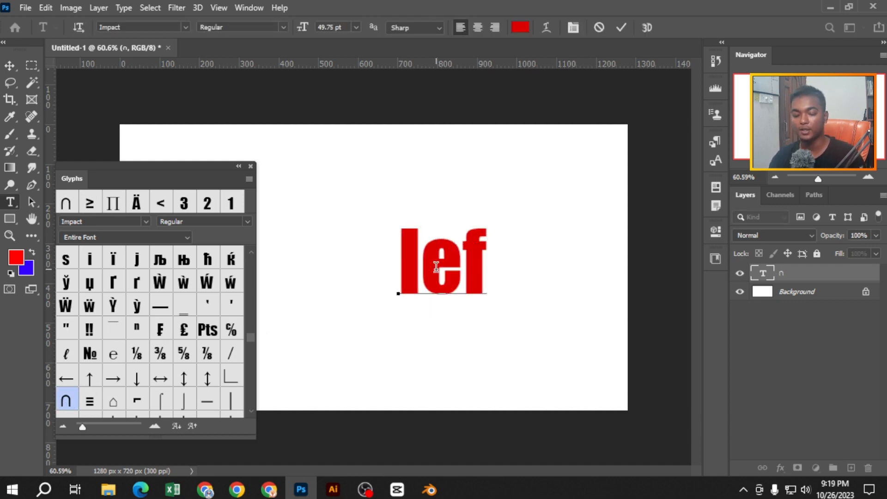
{"action": "double_click", "coordinate": [113, 378]}
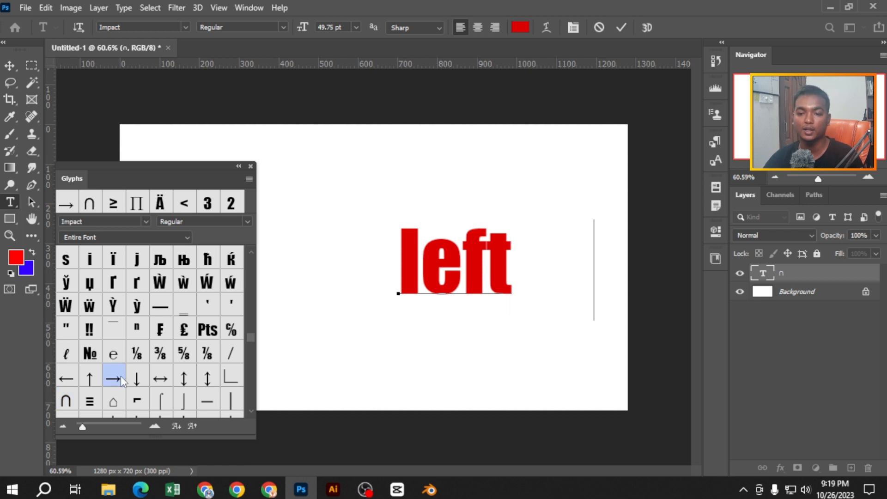
{"action": "left_click", "coordinate": [621, 28]}
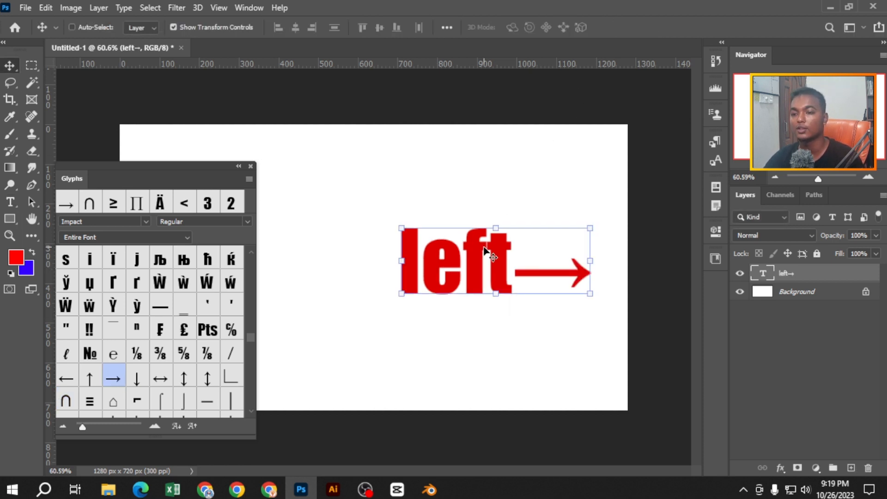
- Replace the word "left" before the arrow with "Here" and move the text toward the canvas centre
{"action": "double_click", "coordinate": [508, 258]}
{"action": "left_click", "coordinate": [507, 259]}
{"action": "double_click", "coordinate": [415, 257]}
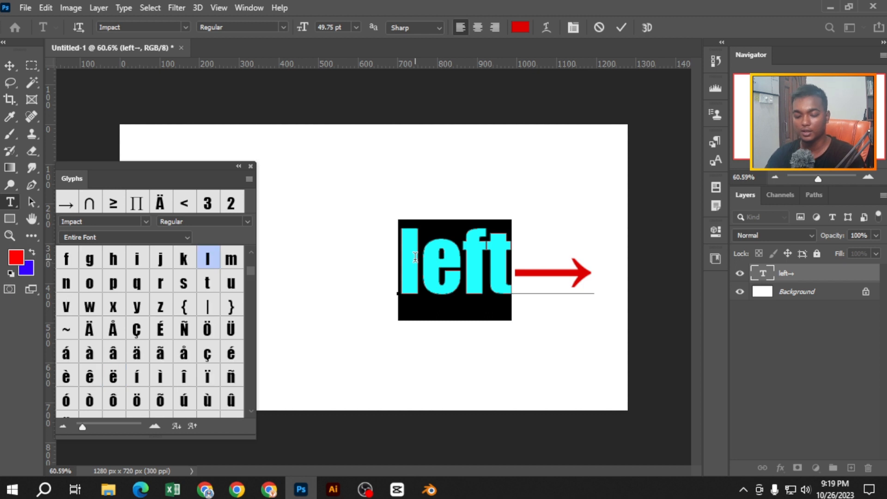
{"action": "type", "text": "Here→"}
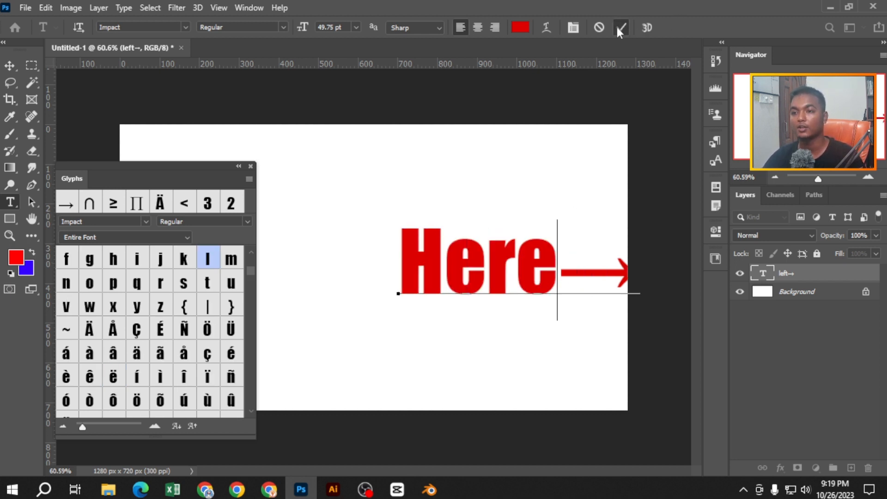
{"action": "left_click", "coordinate": [619, 29]}
{"action": "key", "text": "v"}
{"action": "left_click_drag", "start_coordinate": [548, 262], "coordinate": [474, 253]}
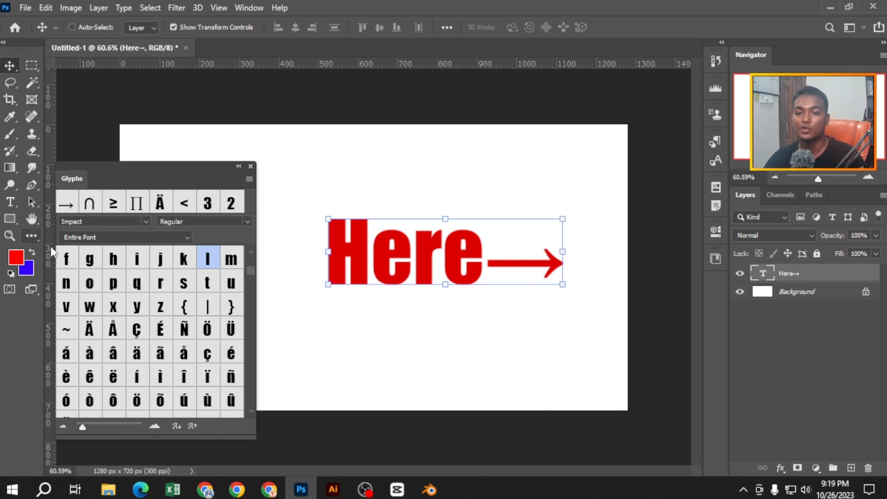
- Delete the "Here→" text layer and close the Glyphs panel
{"action": "key", "text": "Delete"}
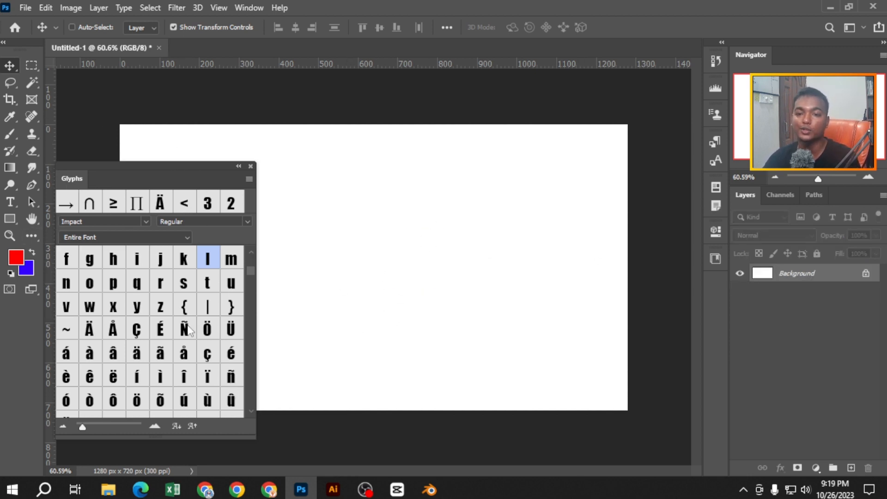
{"action": "scroll", "coordinate": [187, 331], "scroll_direction": "up", "scroll_amount": 3}
{"action": "scroll", "coordinate": [171, 352], "scroll_direction": "down", "scroll_amount": 10}
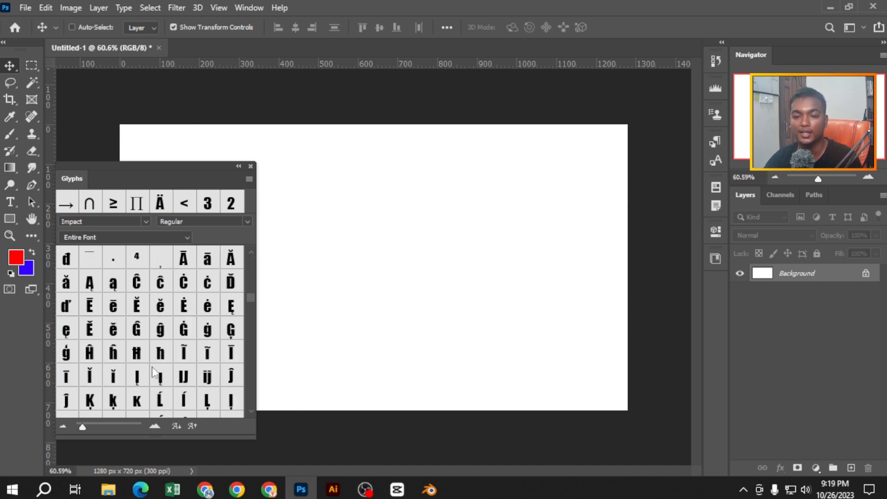
{"action": "left_click", "coordinate": [238, 167]}
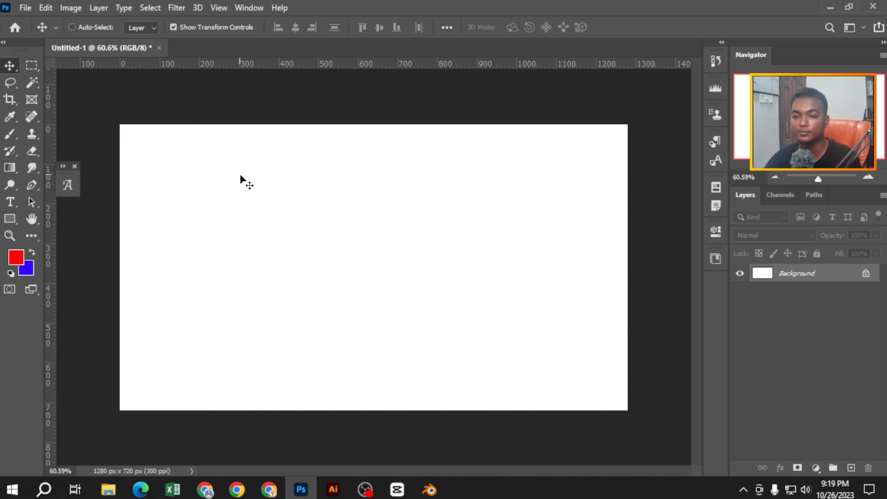
{"action": "left_click", "coordinate": [72, 163]}
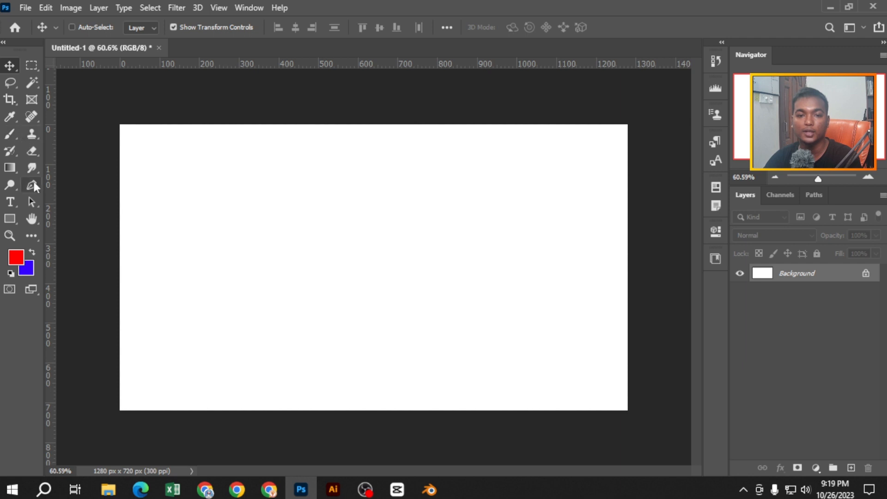
- Create a new point text layer with the placeholder "Lorem Ipsum" and move it to the middle of the canvas
{"action": "left_click", "coordinate": [10, 201]}
{"action": "left_click", "coordinate": [281, 243]}
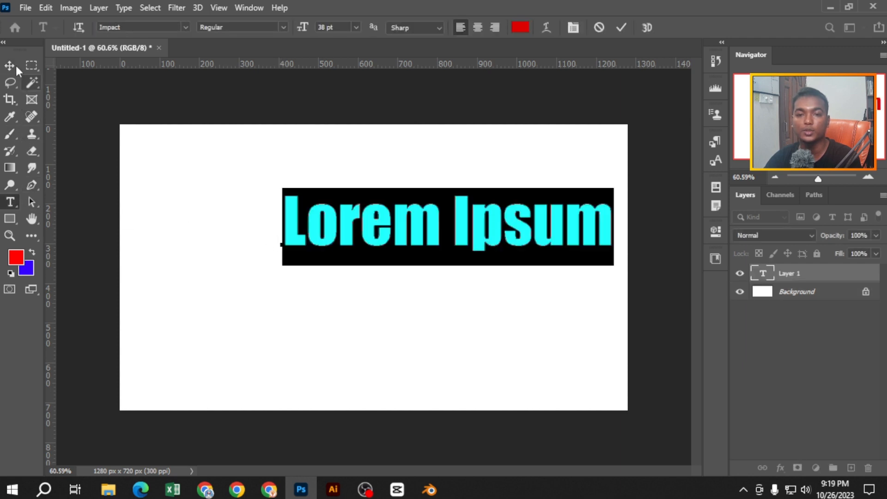
{"action": "left_click", "coordinate": [15, 66]}
{"action": "left_click_drag", "start_coordinate": [467, 241], "coordinate": [401, 277]}
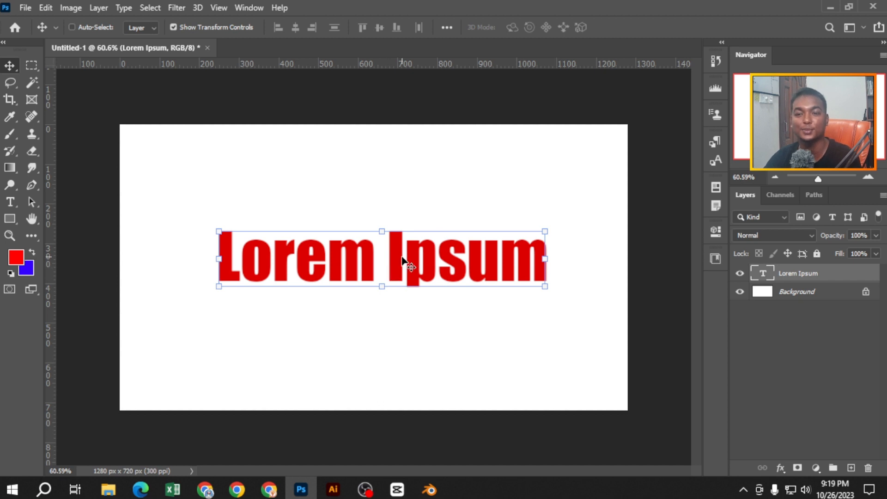
- Replace the "Lorem Ipsum" placeholder with "Bell Icone" and recentre the text on the canvas
{"action": "double_click", "coordinate": [402, 260]}
{"action": "type", "text": "Be"}
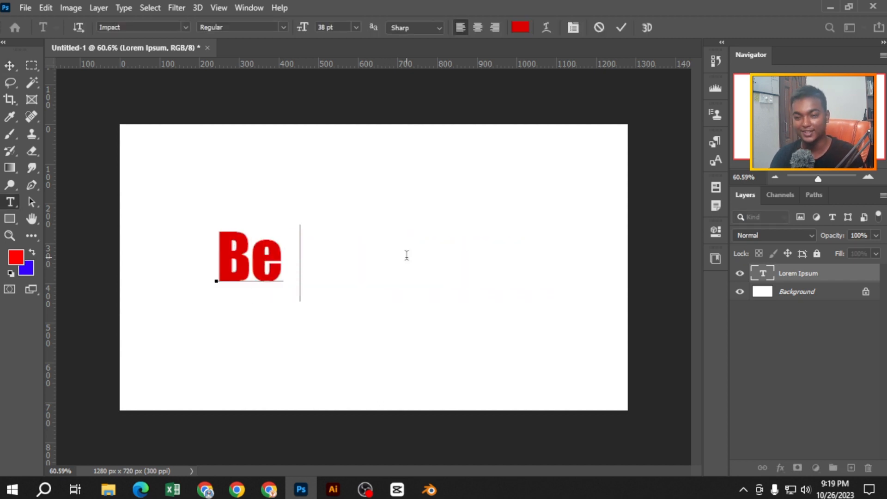
{"action": "type", "text": "ll Icone"}
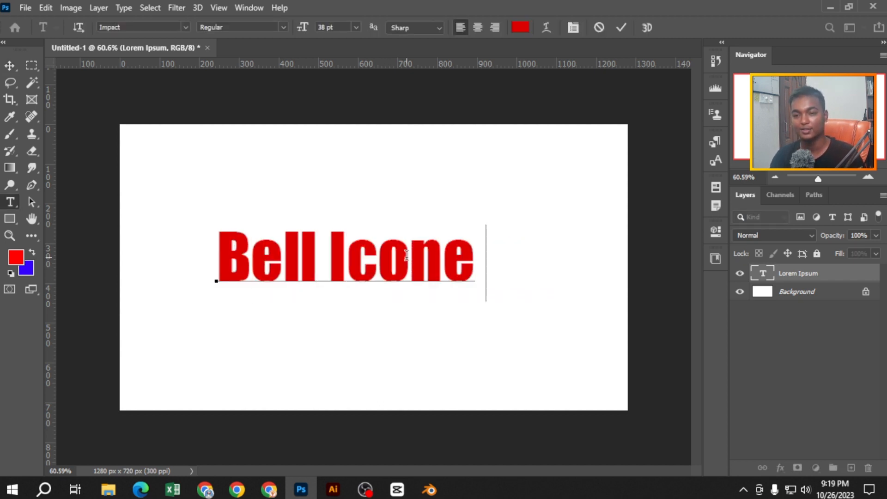
{"action": "left_click", "coordinate": [621, 27]}
{"action": "left_click_drag", "start_coordinate": [390, 270], "coordinate": [411, 280]}
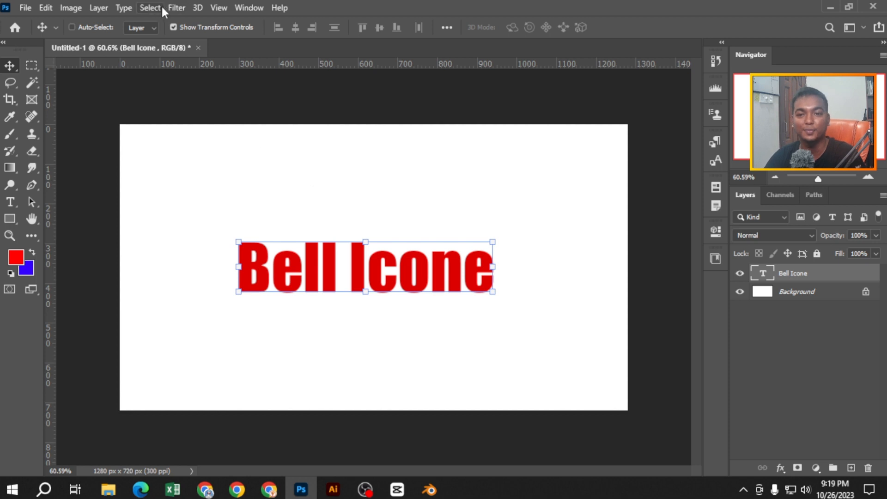
- Try clearing the character style overrides on the "Bell Icone" text and scaling it to about 373%, and revert both changes
{"action": "left_click", "coordinate": [176, 9]}
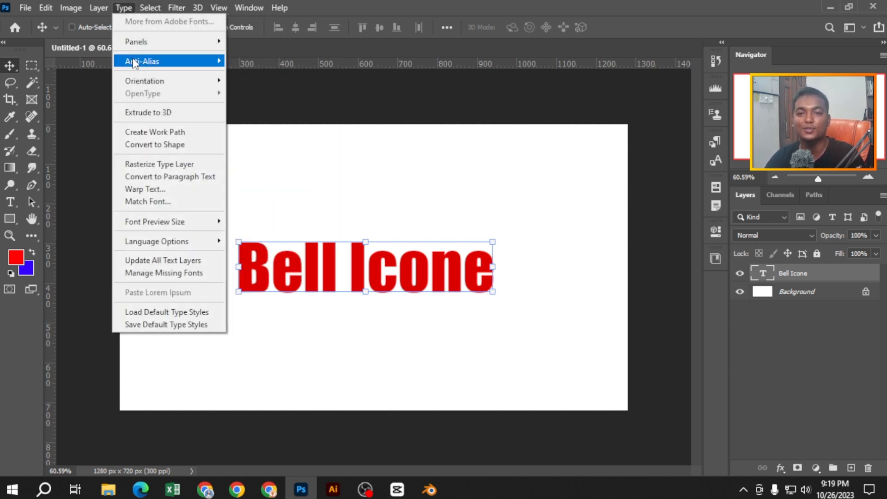
{"action": "mouse_move", "coordinate": [147, 44]}
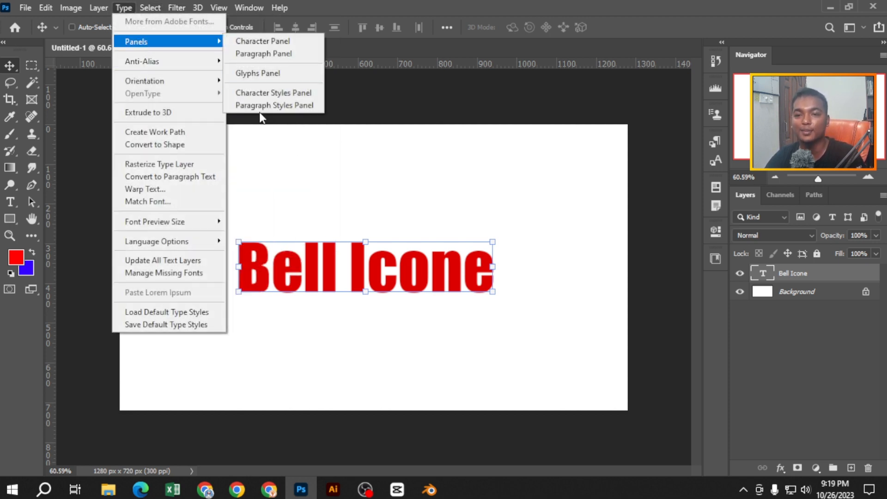
{"action": "left_click", "coordinate": [284, 94]}
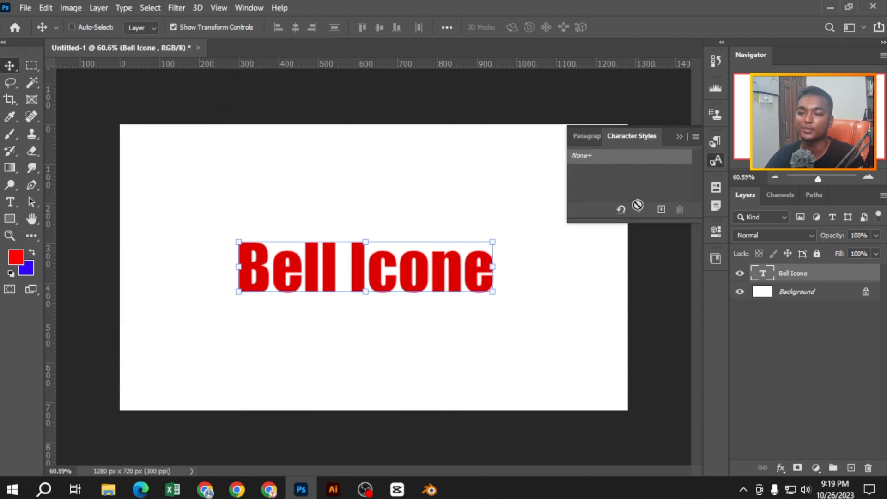
{"action": "left_click", "coordinate": [621, 212]}
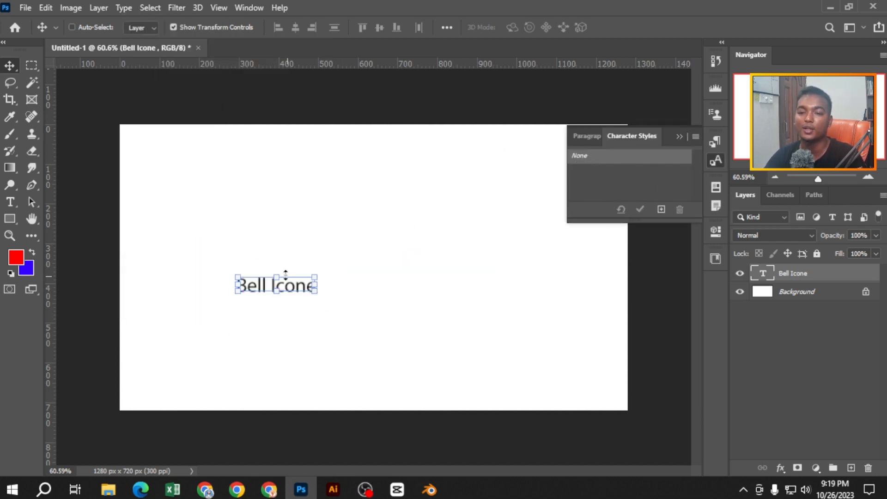
{"action": "left_click_drag", "start_coordinate": [297, 276], "coordinate": [388, 293]}
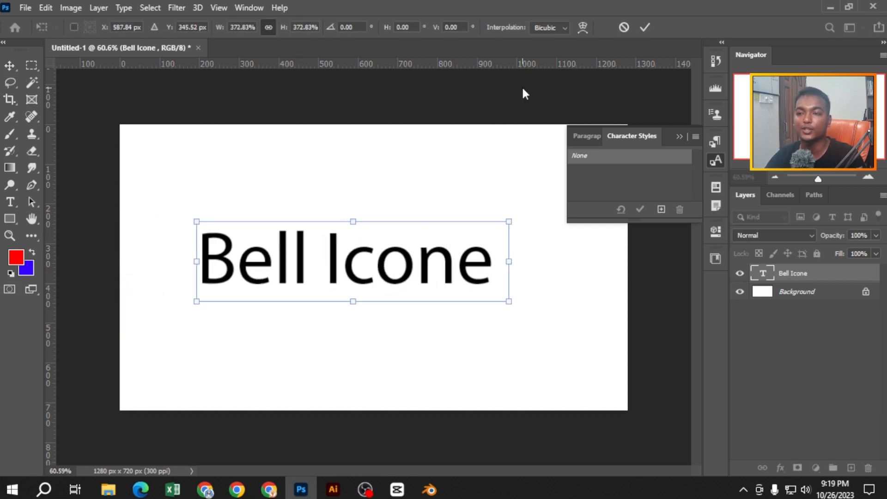
{"action": "left_click", "coordinate": [620, 28]}
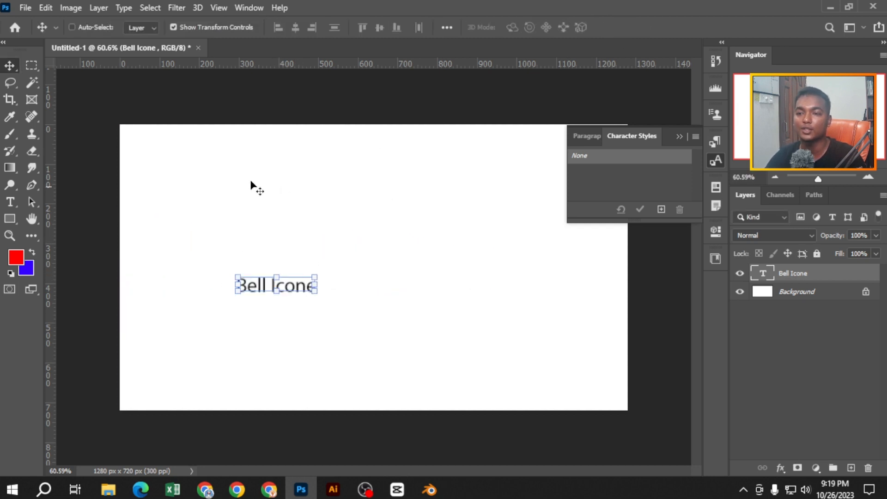
{"action": "key", "text": "ctrl+z"}
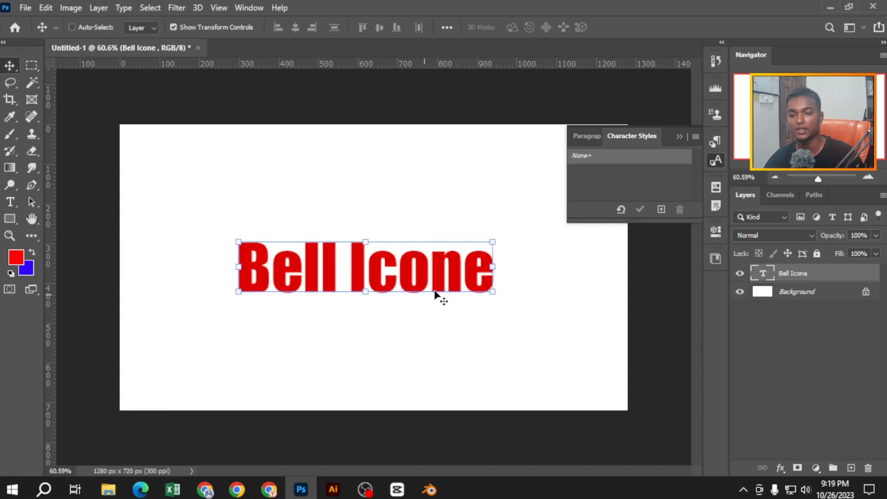
- View the Paragraph Styles for the "Bell Icone" text and close the styles panel
{"action": "left_click", "coordinate": [583, 135]}
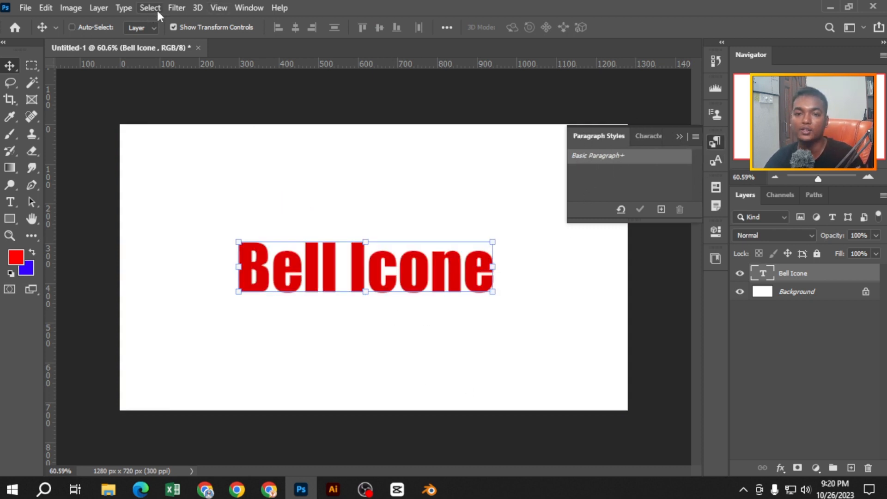
{"action": "left_click", "coordinate": [124, 7]}
{"action": "mouse_move", "coordinate": [138, 42]}
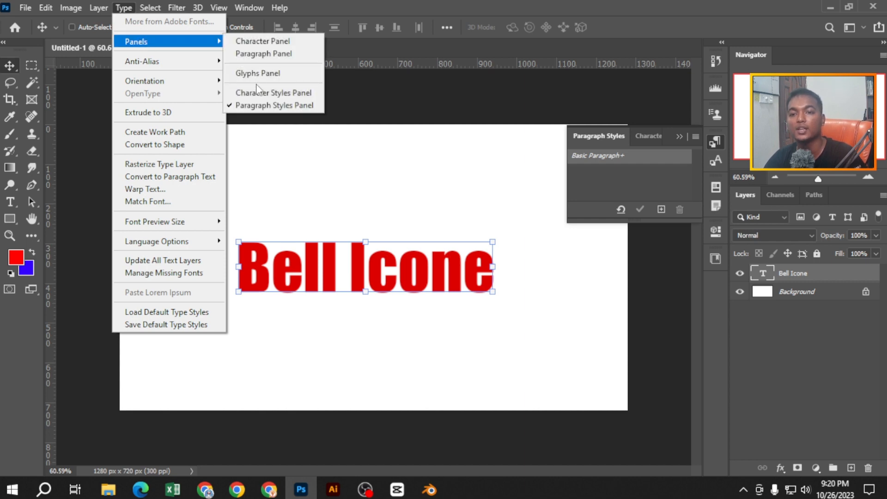
{"action": "left_click", "coordinate": [261, 103]}
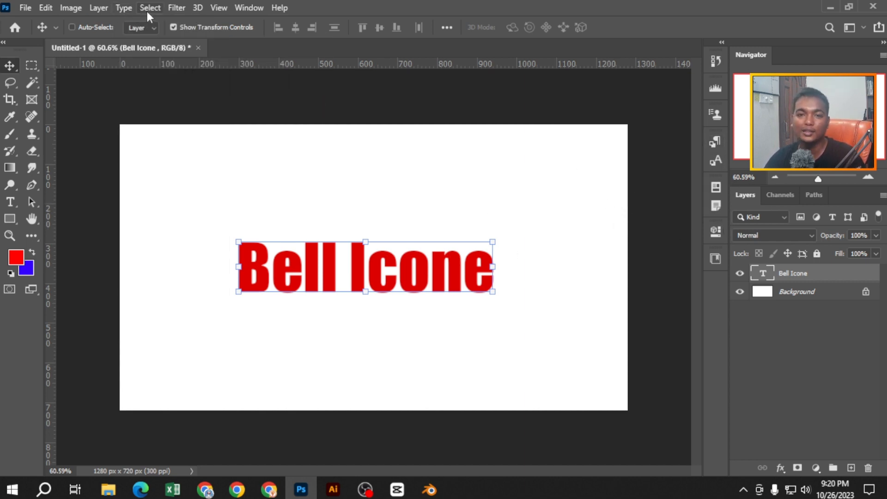
- Review the anti-aliasing options available for the "Bell Icone" text without choosing one
{"action": "left_click", "coordinate": [125, 9]}
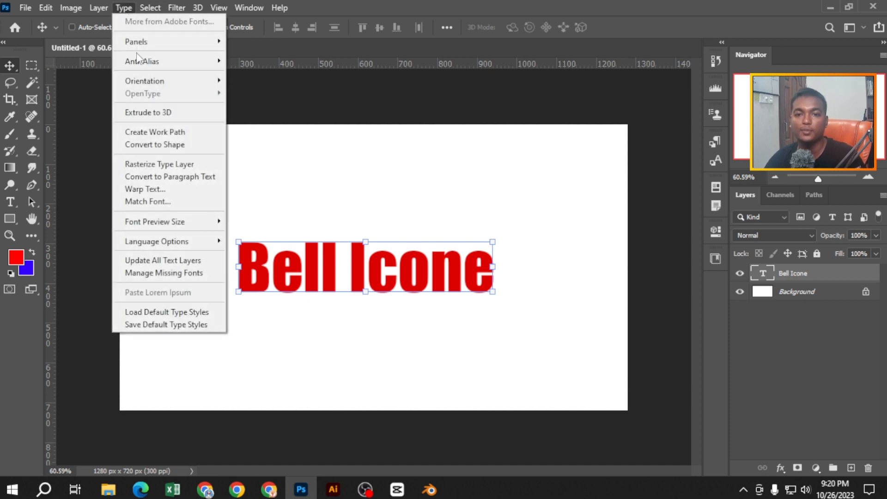
{"action": "mouse_move", "coordinate": [139, 64]}
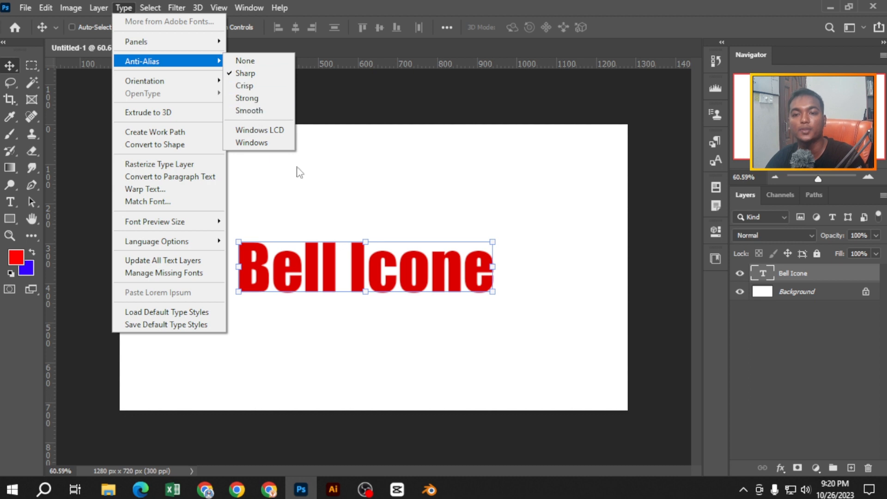
{"action": "left_click", "coordinate": [461, 193]}
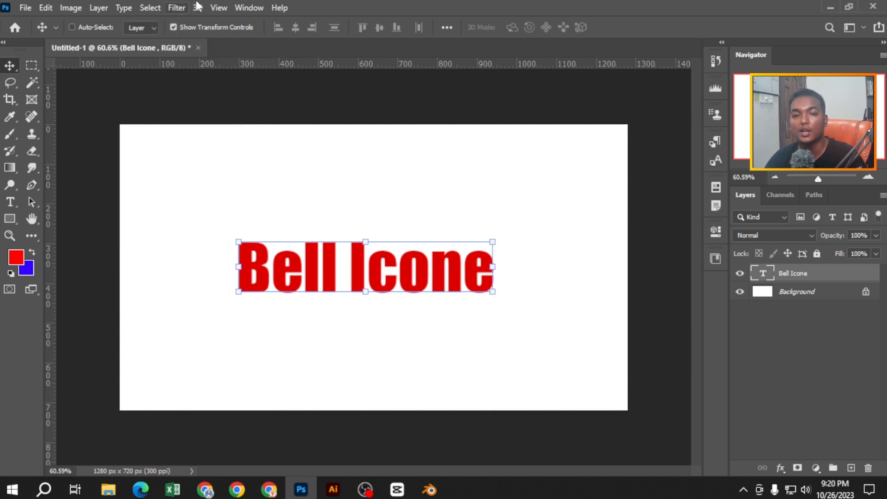
- Show the Character settings for the "Bell Icone" text and choose Sharp anti-aliasing
{"action": "left_click", "coordinate": [242, 6]}
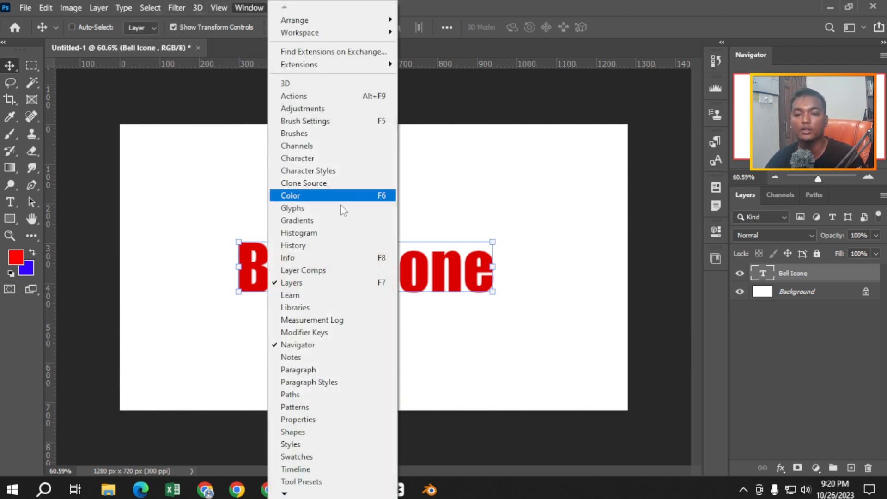
{"action": "left_click", "coordinate": [333, 158]}
{"action": "left_click", "coordinate": [599, 352]}
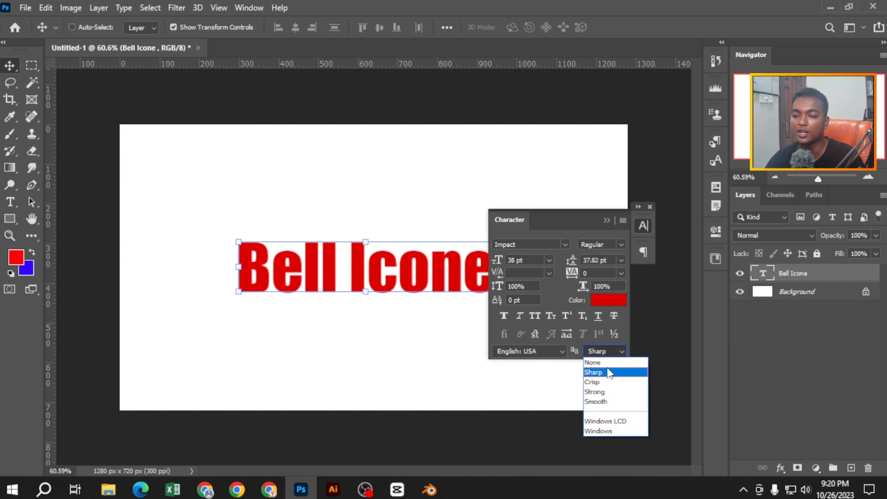
{"action": "left_click", "coordinate": [601, 372]}
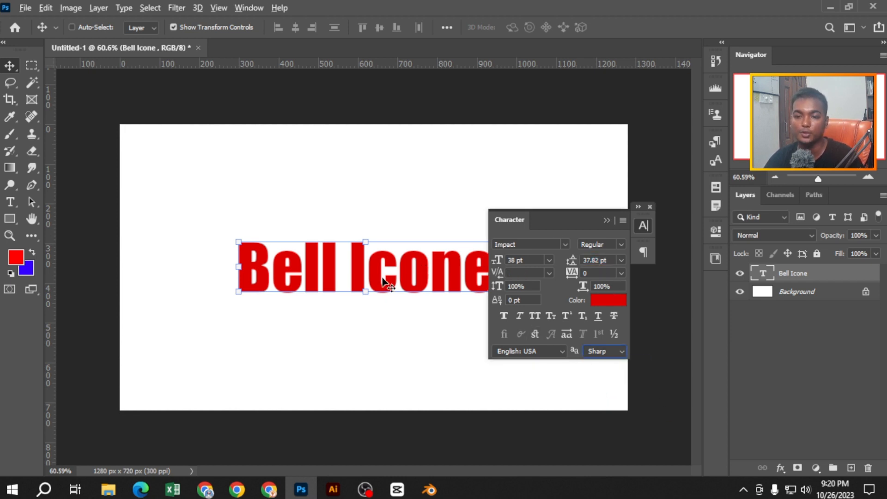
- Zoom in on the "Bell Icone" text and try the Crisp, Strong and Smooth anti-aliasing in turn
{"action": "scroll", "coordinate": [388, 284], "scroll_direction": "up", "scroll_amount": 5}
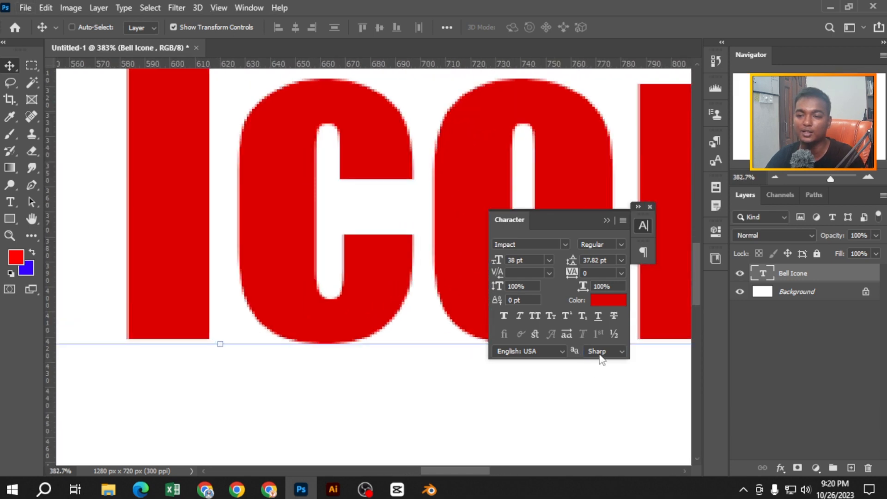
{"action": "scroll", "coordinate": [601, 360], "scroll_direction": "up", "scroll_amount": 1}
{"action": "left_click", "coordinate": [600, 351]}
{"action": "left_click", "coordinate": [596, 382]}
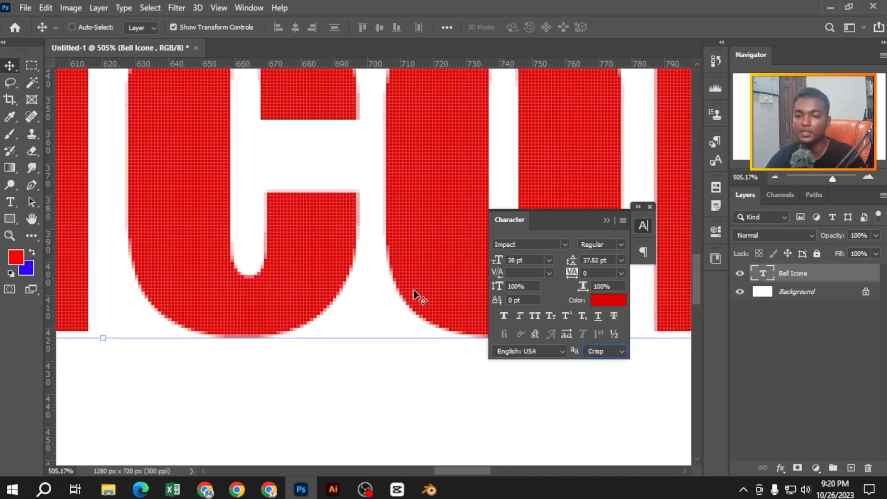
{"action": "left_click", "coordinate": [613, 351]}
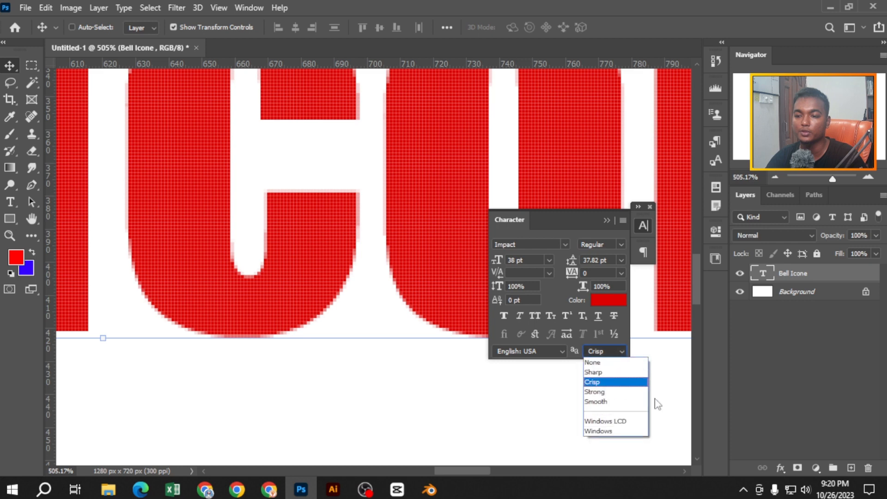
{"action": "left_click", "coordinate": [600, 395]}
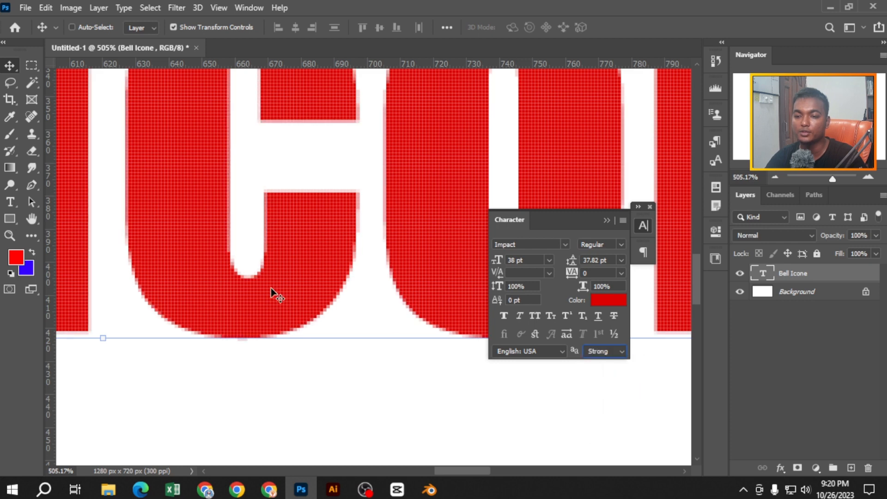
{"action": "left_click", "coordinate": [614, 350]}
{"action": "left_click", "coordinate": [620, 402]}
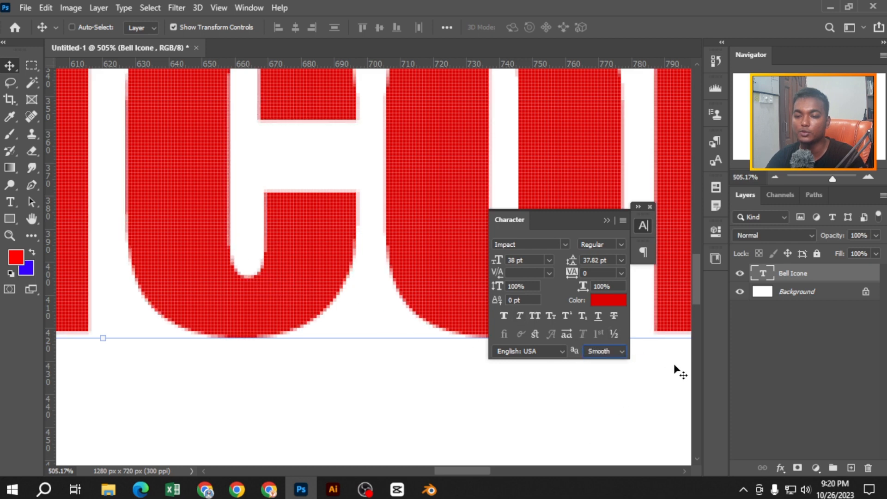
- Try the "Bell Icone" text with anti-aliasing set to None, and set it back to Sharp
{"action": "left_click", "coordinate": [614, 352]}
{"action": "left_click", "coordinate": [603, 363]}
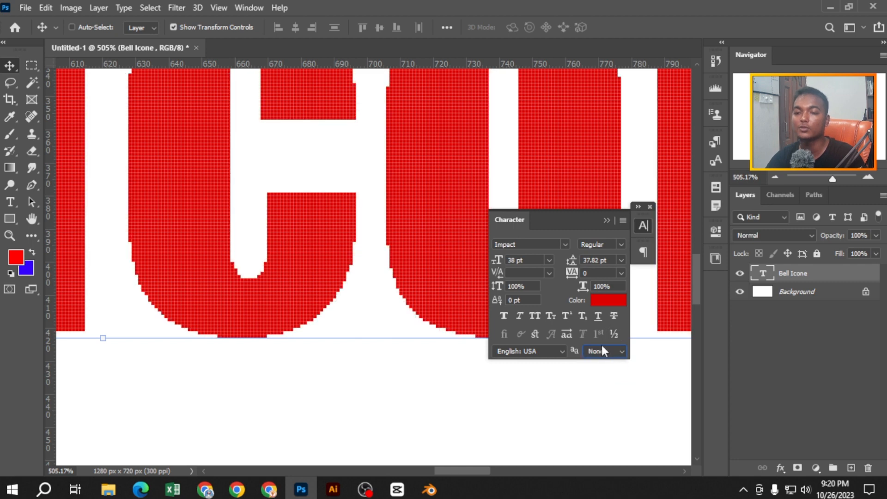
{"action": "left_click", "coordinate": [619, 352]}
{"action": "left_click", "coordinate": [621, 371]}
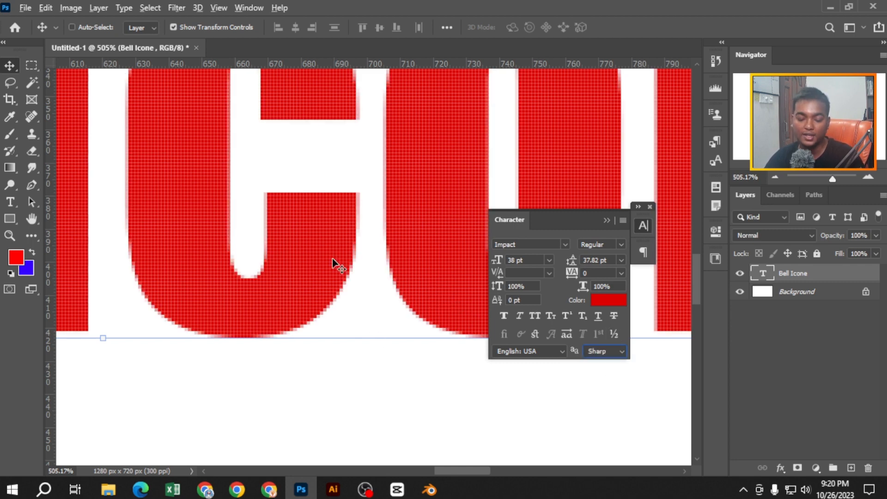
- Cancel the unintended transform of the "Bell Icone" text and close the Character settings
{"action": "left_click", "coordinate": [395, 347]}
{"action": "scroll", "coordinate": [393, 346], "scroll_direction": "down", "scroll_amount": 5}
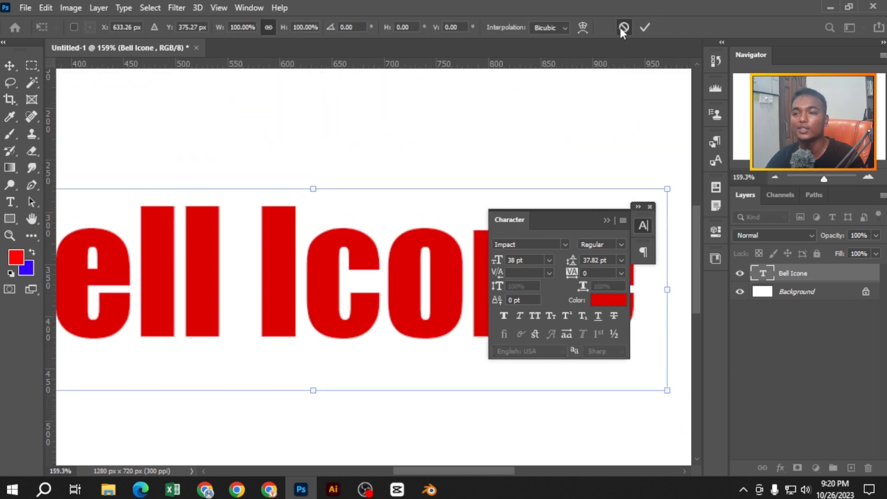
{"action": "left_click", "coordinate": [623, 29]}
{"action": "scroll", "coordinate": [394, 290], "scroll_direction": "down", "scroll_amount": 2}
{"action": "scroll", "coordinate": [392, 290], "scroll_direction": "down", "scroll_amount": 2}
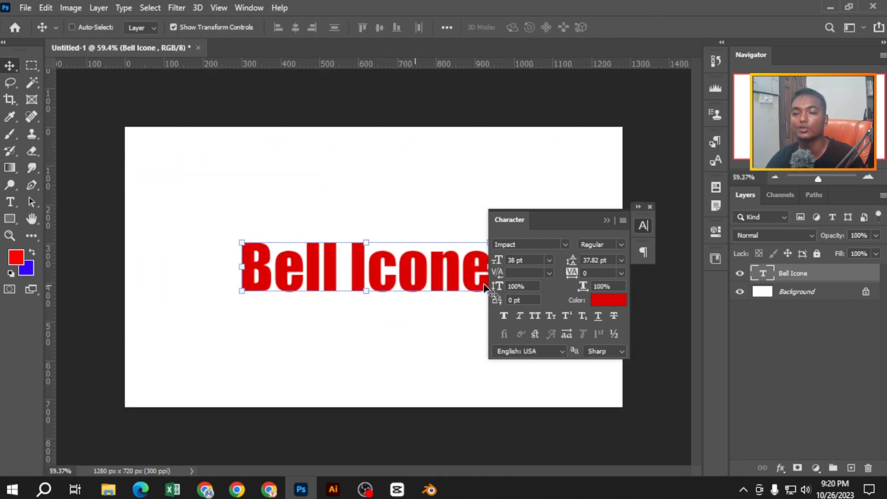
{"action": "left_click", "coordinate": [650, 207]}
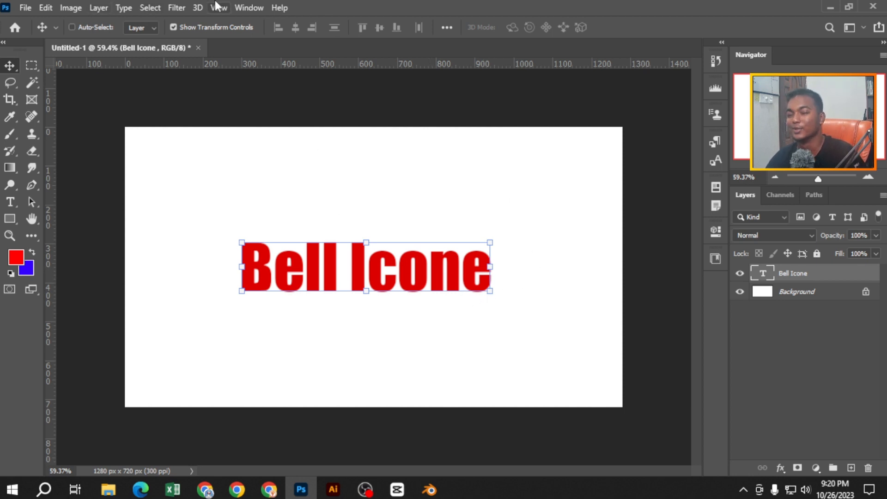
- Review the anti-aliasing and orientation options for the "Bell Icone" text without choosing one
{"action": "left_click", "coordinate": [174, 8]}
{"action": "mouse_move", "coordinate": [125, 9]}
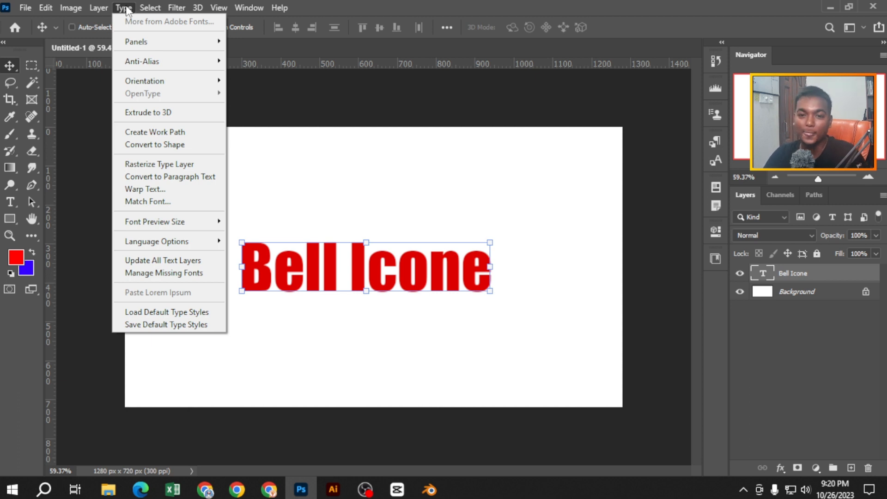
{"action": "mouse_move", "coordinate": [150, 70]}
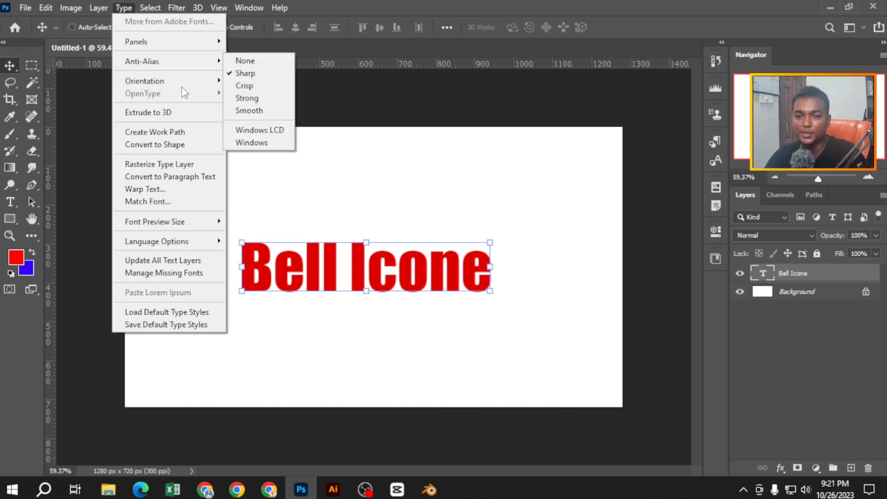
{"action": "mouse_move", "coordinate": [180, 83]}
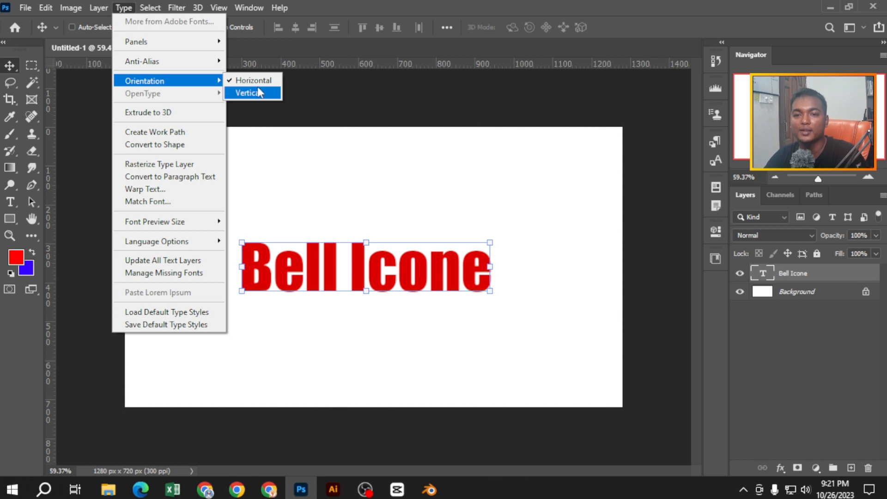
{"action": "left_click", "coordinate": [408, 277]}
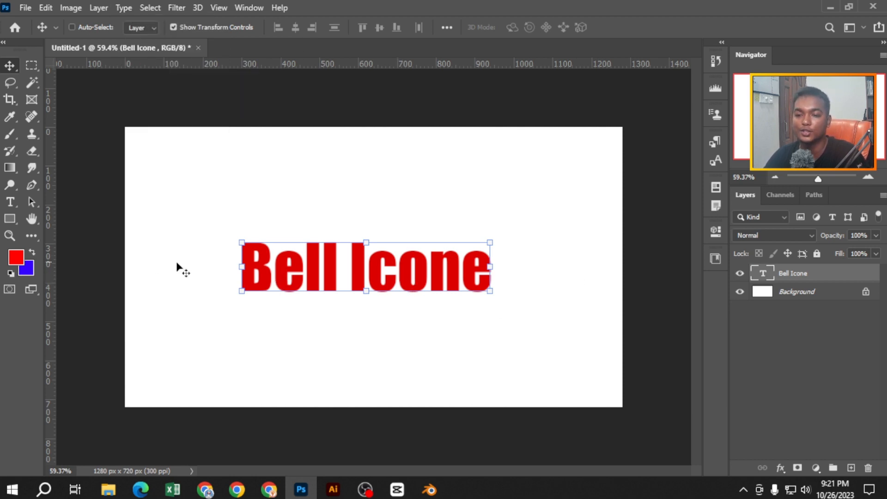
- Set the "Bell Icone" text to vertical orientation, scale it to about 26%, and place it inside the canvas
{"action": "left_click", "coordinate": [117, 8]}
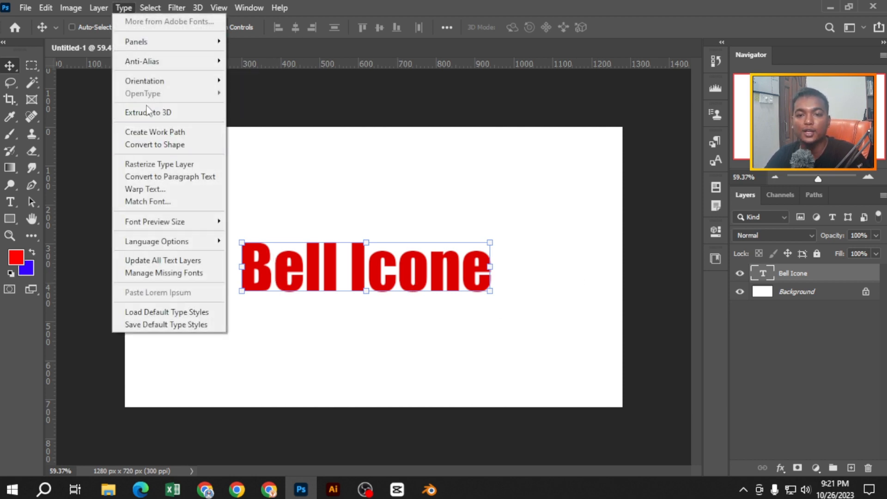
{"action": "mouse_move", "coordinate": [148, 85]}
{"action": "left_click", "coordinate": [245, 93]}
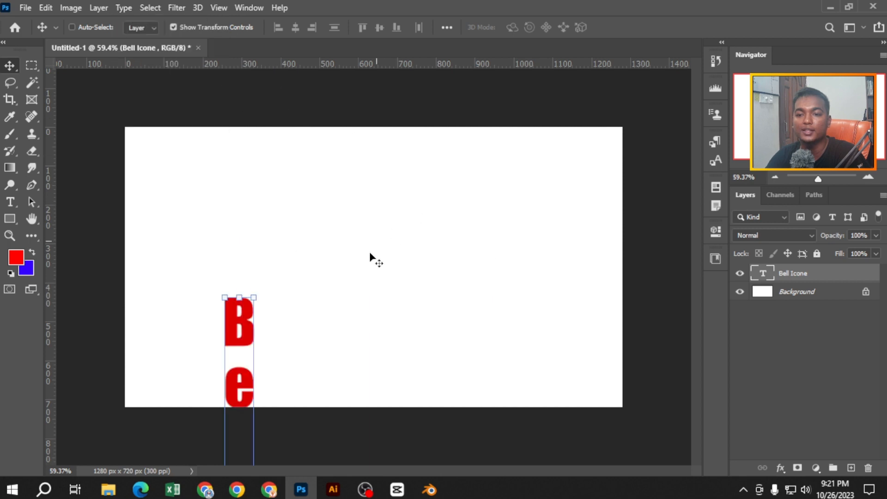
{"action": "left_click_drag", "start_coordinate": [264, 288], "coordinate": [388, 300]}
{"action": "left_click_drag", "start_coordinate": [386, 343], "coordinate": [385, 166]}
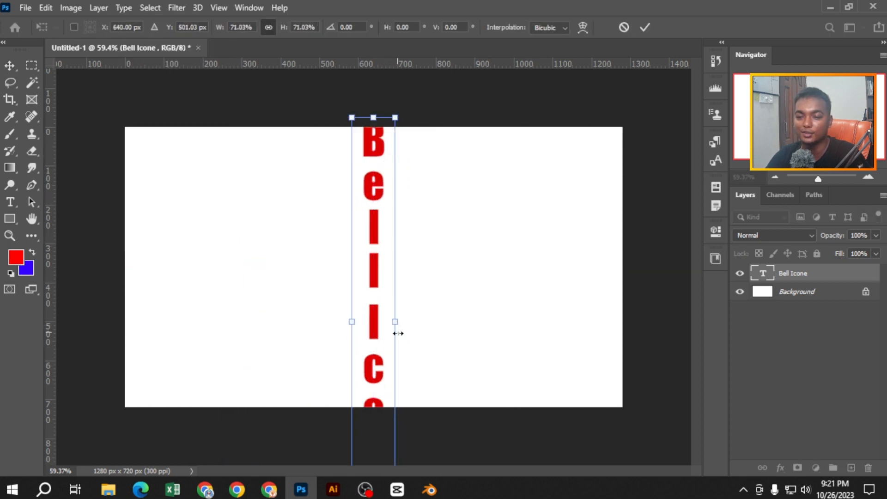
{"action": "left_click_drag", "start_coordinate": [400, 331], "coordinate": [329, 257]}
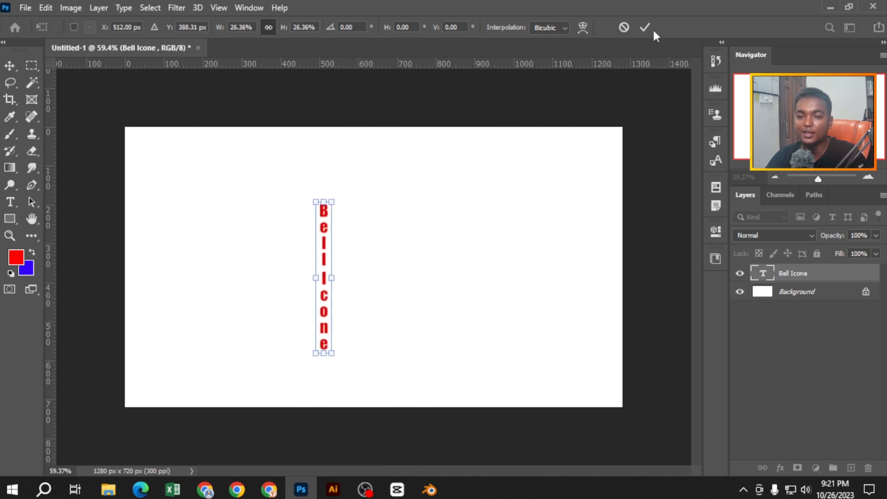
{"action": "left_click", "coordinate": [645, 28]}
- Set the "Bell Icone" text to horizontal orientation, enlarge it to about 385%, and position it near the canvas centre
{"action": "left_click", "coordinate": [124, 8]}
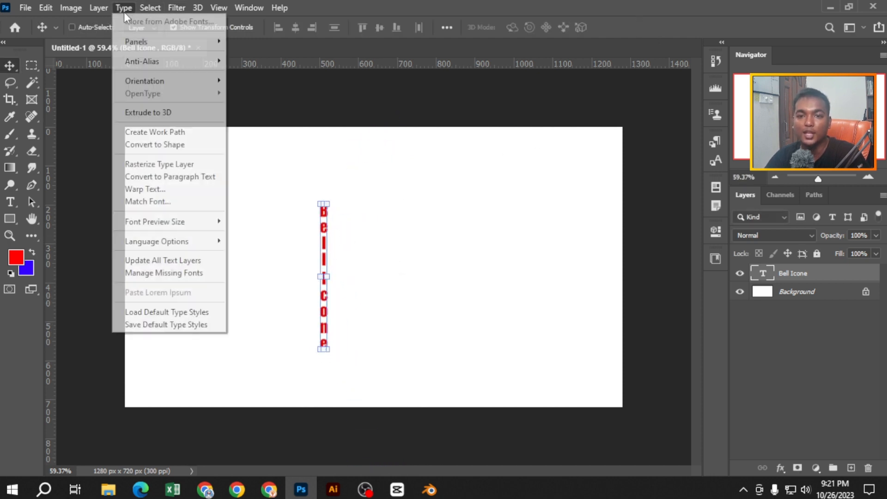
{"action": "mouse_move", "coordinate": [161, 82]}
{"action": "left_click", "coordinate": [247, 82]}
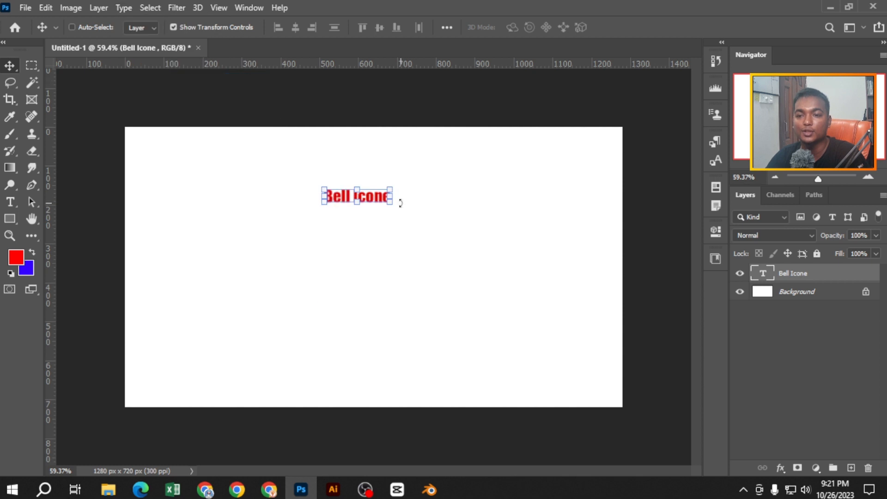
{"action": "left_click_drag", "start_coordinate": [390, 196], "coordinate": [588, 198]}
{"action": "left_click_drag", "start_coordinate": [507, 228], "coordinate": [431, 289]}
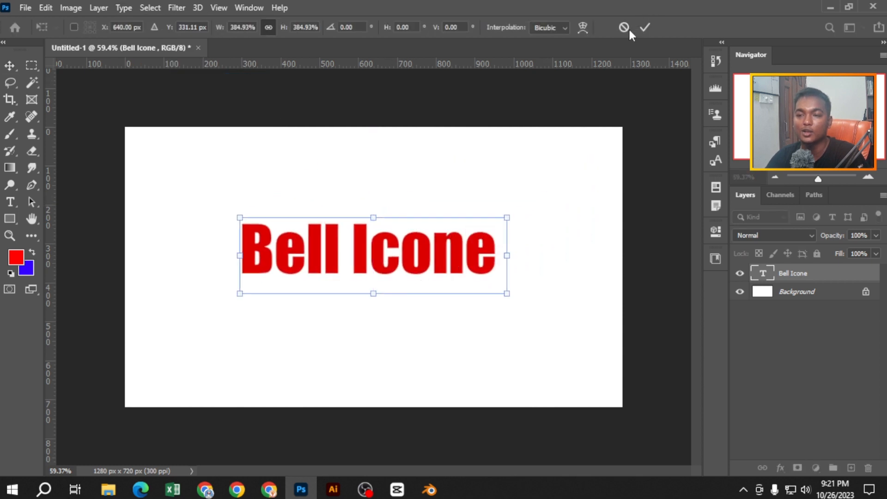
{"action": "key", "text": "Return"}
- Show the available horizontal and vertical type tools, place the cursor in the "Bell Icone" text, and leave text editing
{"action": "right_click", "coordinate": [10, 202]}
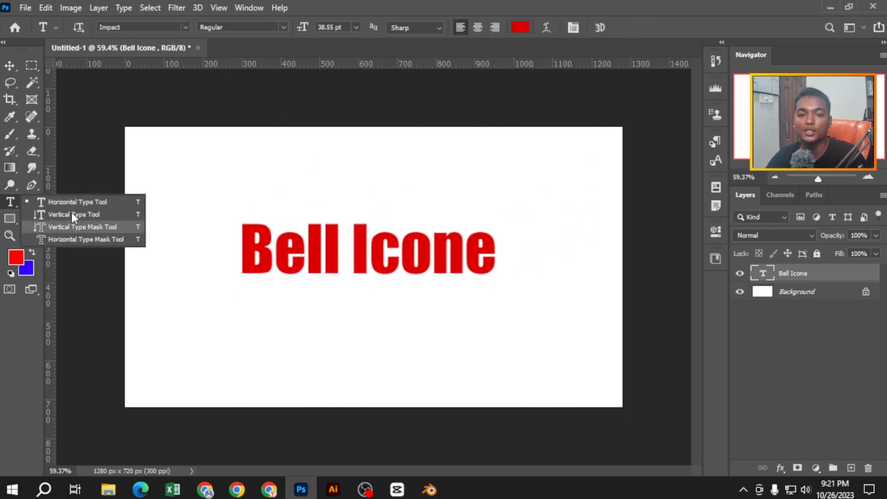
{"action": "left_click", "coordinate": [427, 254]}
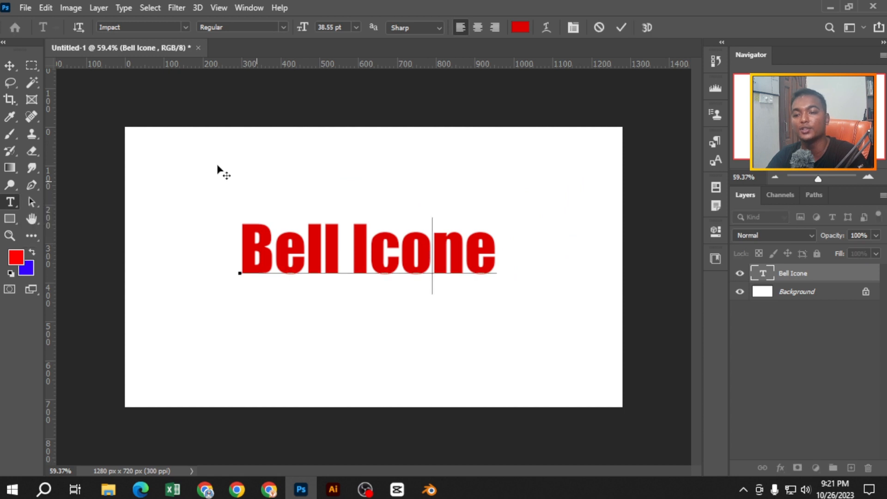
{"action": "left_click", "coordinate": [9, 65]}
- Create a work path from the "Bell Icone" text and inspect its anchor points up close
{"action": "left_click", "coordinate": [124, 8]}
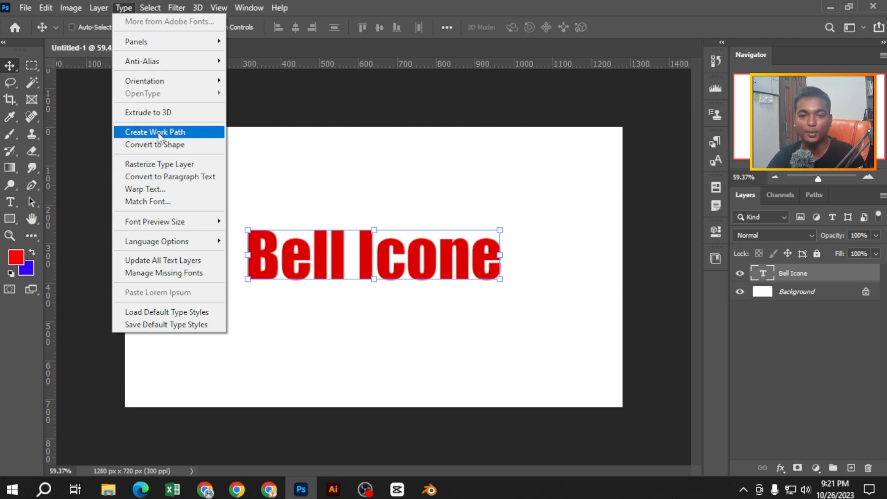
{"action": "left_click", "coordinate": [185, 136]}
{"action": "scroll", "coordinate": [386, 258], "scroll_direction": "up", "scroll_amount": 5}
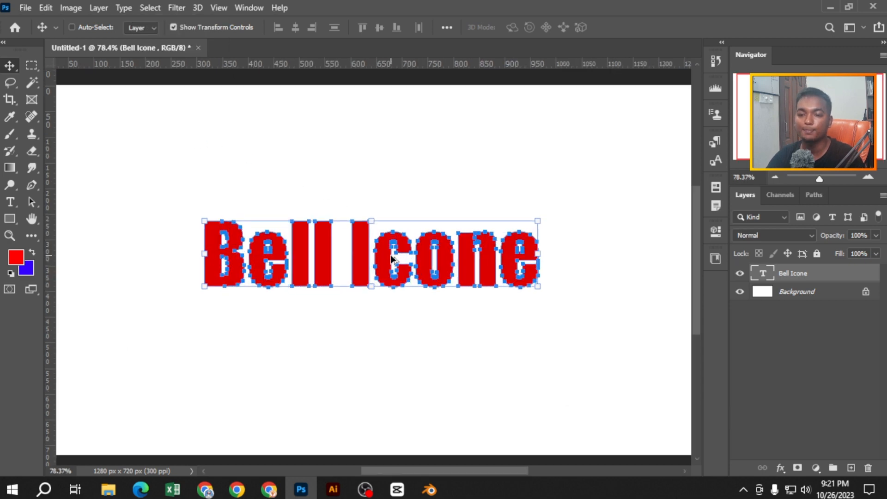
{"action": "scroll", "coordinate": [410, 252], "scroll_direction": "up", "scroll_amount": 6}
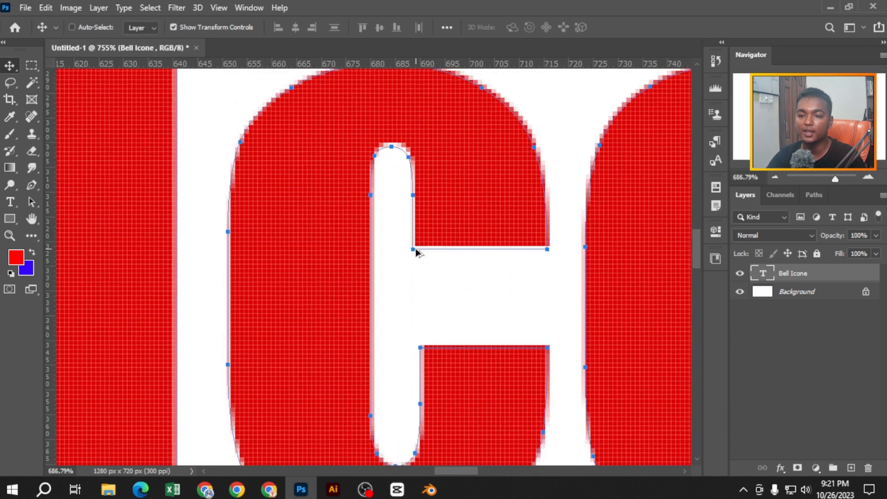
{"action": "scroll", "coordinate": [416, 249], "scroll_direction": "down", "scroll_amount": 4}
{"action": "scroll", "coordinate": [425, 248], "scroll_direction": "down", "scroll_amount": 5}
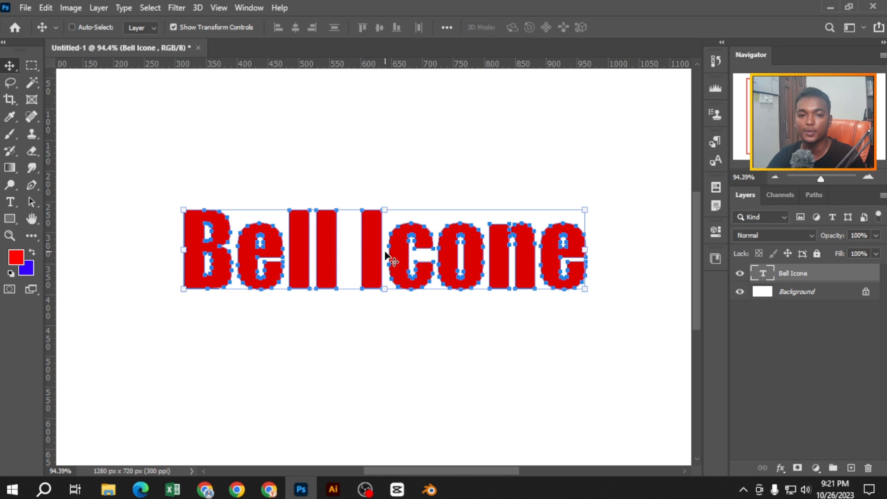
- Move the "Bell Icone" text straight down off its work path to expose the outlines, and undo the move
{"action": "left_click_drag", "start_coordinate": [386, 254], "coordinate": [386, 358]}
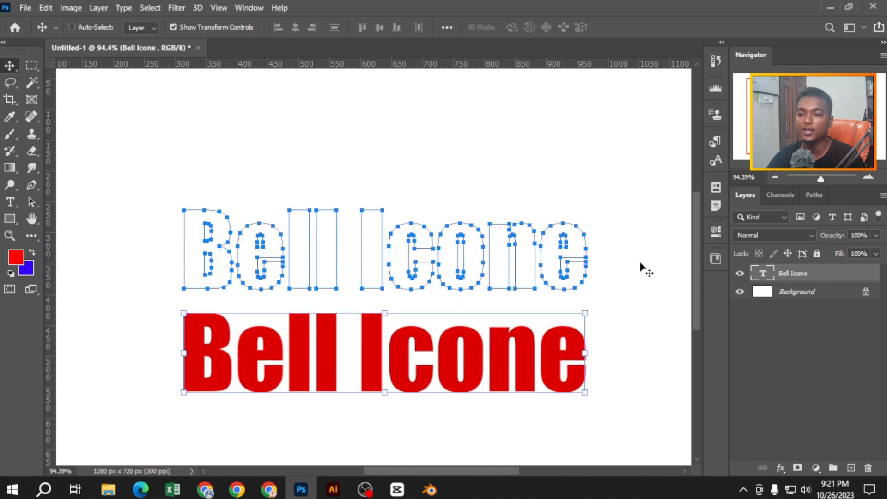
{"action": "scroll", "coordinate": [388, 257], "scroll_direction": "up", "scroll_amount": 5}
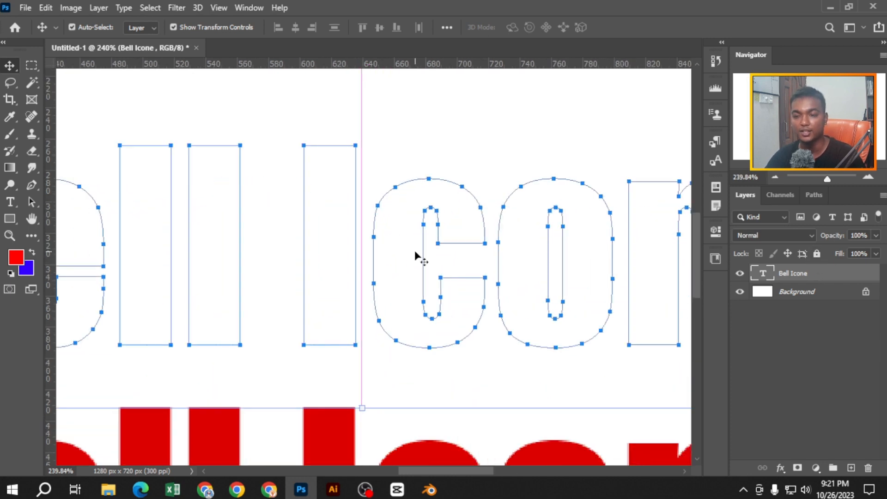
{"action": "key", "text": "ctrl+z"}
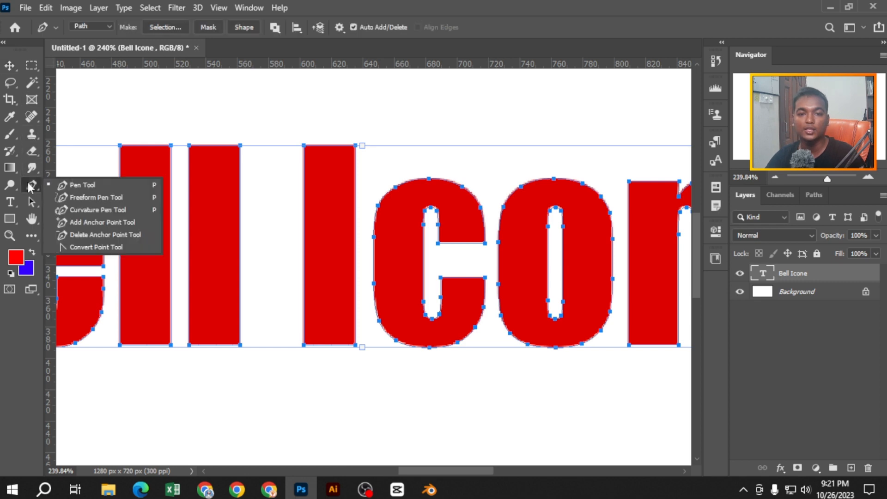
- Try editing the work path at the upper corner of the "I" with the Pen Tool, and undo the edits
{"action": "left_click", "coordinate": [32, 184]}
{"action": "left_click", "coordinate": [85, 188]}
{"action": "scroll", "coordinate": [374, 222], "scroll_direction": "up", "scroll_amount": 2}
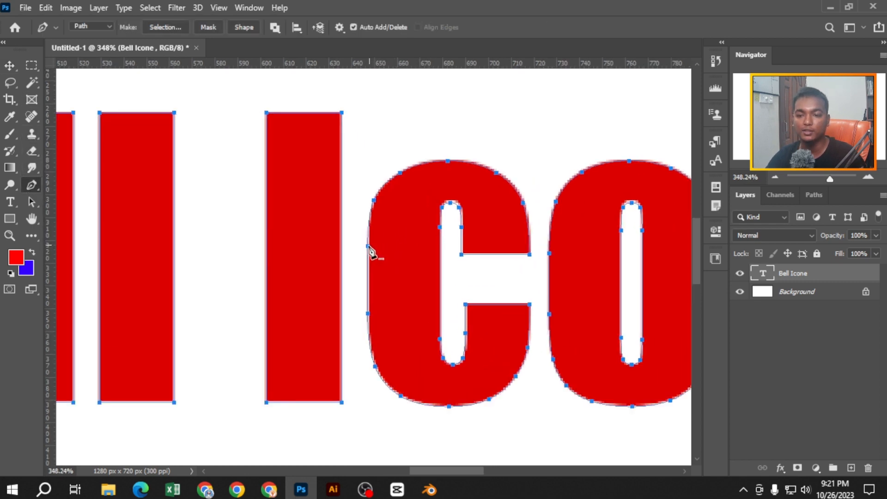
{"action": "key", "text": "ctrl+z"}
{"action": "left_click_drag", "start_coordinate": [342, 112], "coordinate": [394, 105]}
{"action": "key", "text": "ctrl+z"}
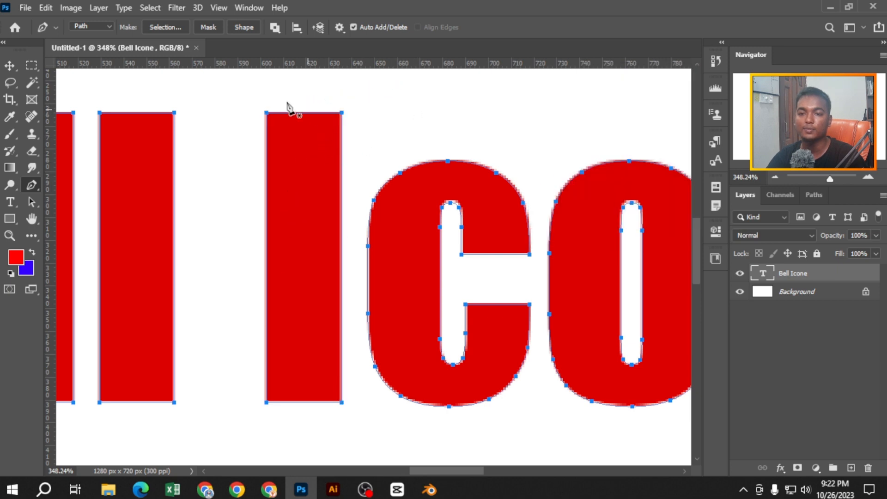
- Add three anchor points along the top edge of the "I" in the work path
{"action": "scroll", "coordinate": [277, 113], "scroll_direction": "up", "scroll_amount": 1}
{"action": "scroll", "coordinate": [277, 113], "scroll_direction": "up", "scroll_amount": 1}
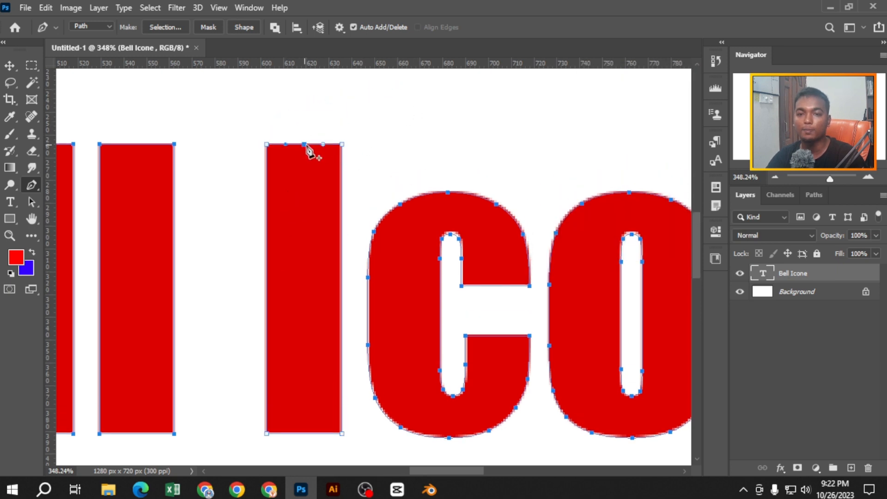
{"action": "scroll", "coordinate": [301, 146], "scroll_direction": "up", "scroll_amount": 2}
- Pull the middle of the top edge of the "I" in the work path up into a rounded arch with the Curvature Pen Tool
{"action": "right_click", "coordinate": [32, 185]}
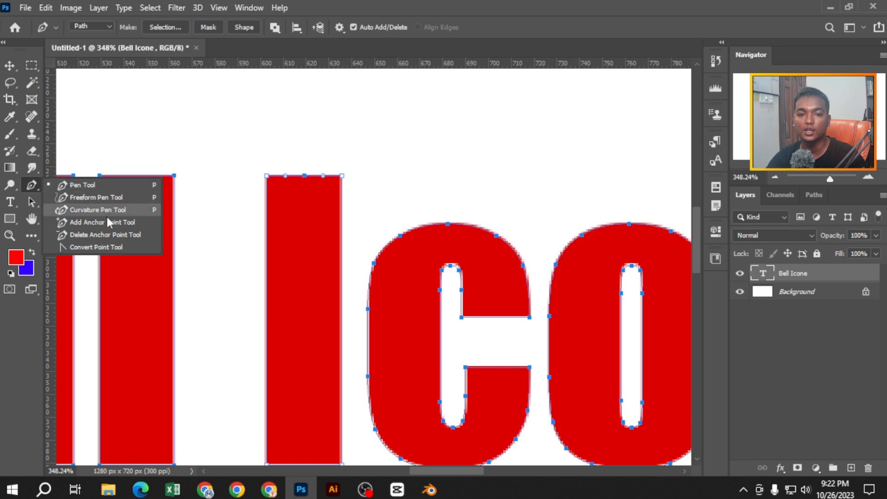
{"action": "left_click", "coordinate": [249, 182]}
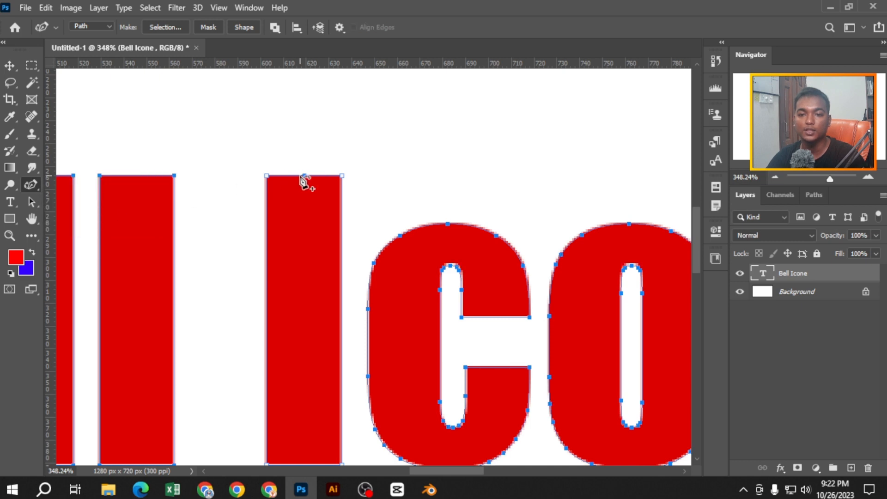
{"action": "left_click_drag", "start_coordinate": [304, 176], "coordinate": [302, 138]}
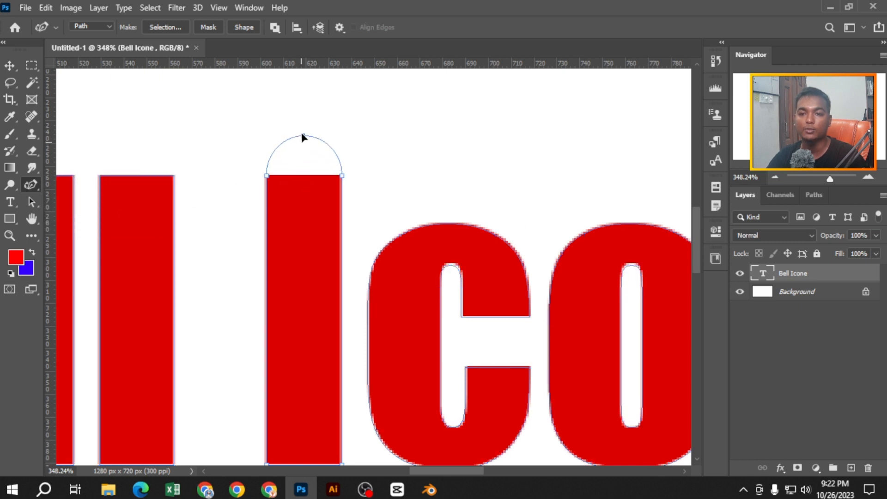
- Move the "Bell Icone" text down below its work path to expose the edited outlines
{"action": "scroll", "coordinate": [423, 149], "scroll_direction": "down", "scroll_amount": 4}
{"action": "key", "text": "v"}
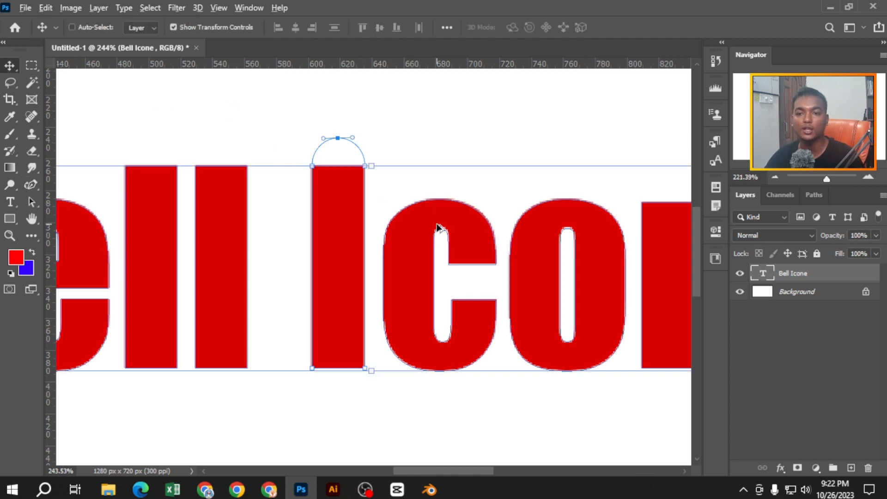
{"action": "left_click_drag", "start_coordinate": [445, 241], "coordinate": [441, 307]}
{"action": "scroll", "coordinate": [528, 286], "scroll_direction": "down", "scroll_amount": 3}
{"action": "left_click_drag", "start_coordinate": [437, 355], "coordinate": [478, 391]}
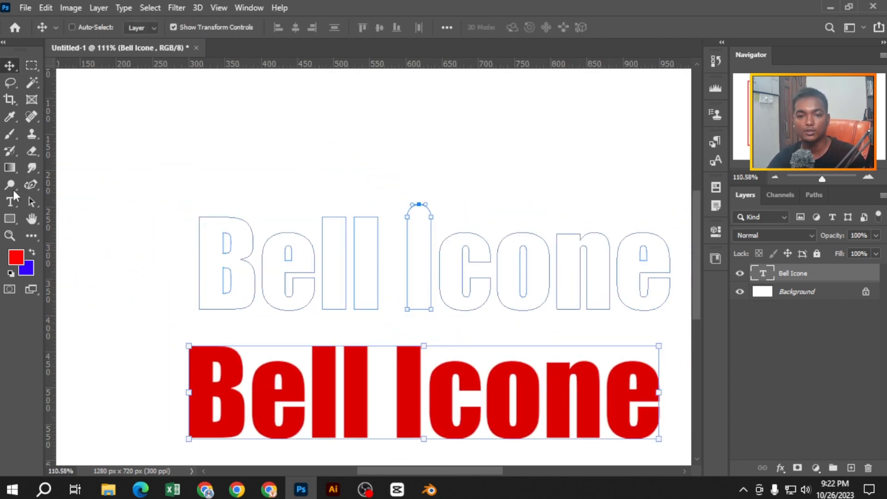
- Make a selection from the round-topped "I" in the work path with the Pen Tool
{"action": "left_click_drag", "start_coordinate": [30, 187], "coordinate": [70, 184]}
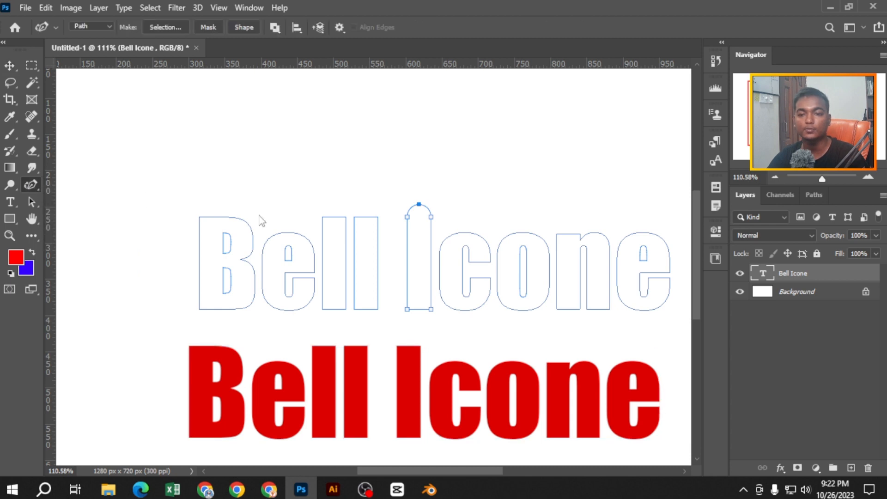
{"action": "right_click", "coordinate": [423, 248]}
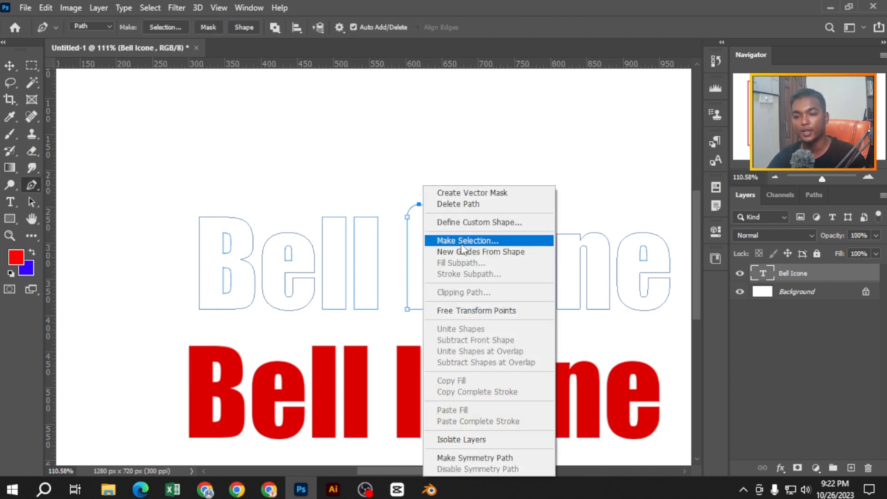
{"action": "left_click", "coordinate": [439, 240]}
{"action": "key", "text": "Return"}
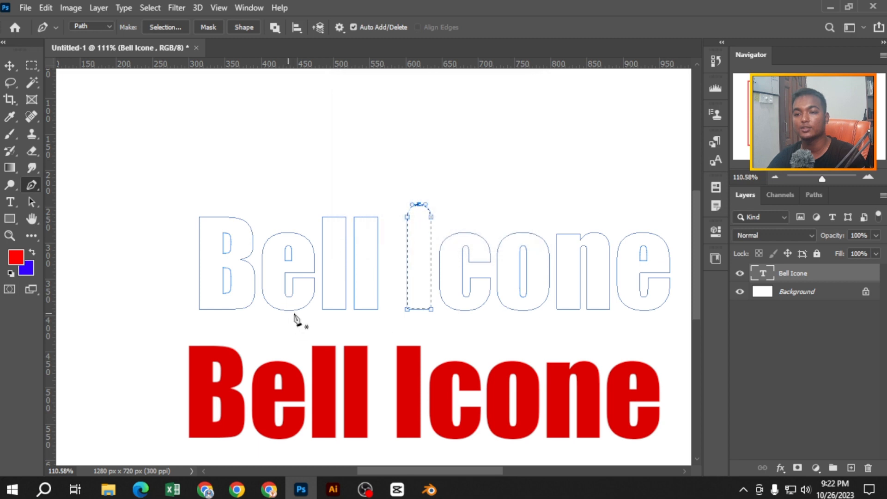
{"action": "scroll", "coordinate": [362, 267], "scroll_direction": "up", "scroll_amount": 2}
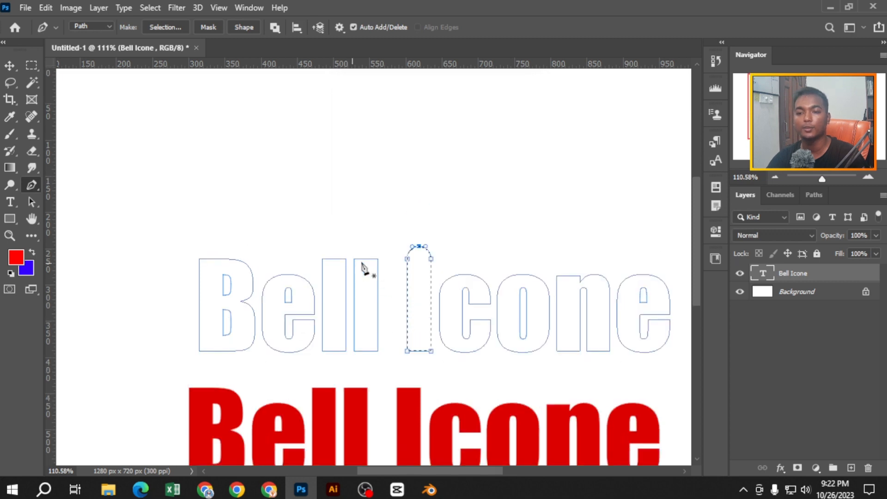
{"action": "left_click", "coordinate": [9, 65]}
{"action": "scroll", "coordinate": [504, 312], "scroll_direction": "down", "scroll_amount": 2}
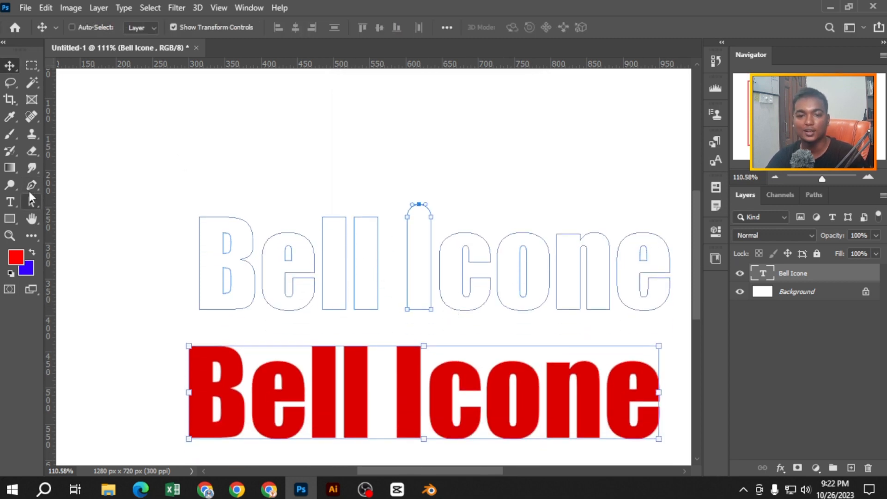
- Make an anti-aliased new selection from the "I" path with a 0-pixel feather, and undo back through the text move and path edits
{"action": "left_click", "coordinate": [30, 191]}
{"action": "right_click", "coordinate": [422, 273]}
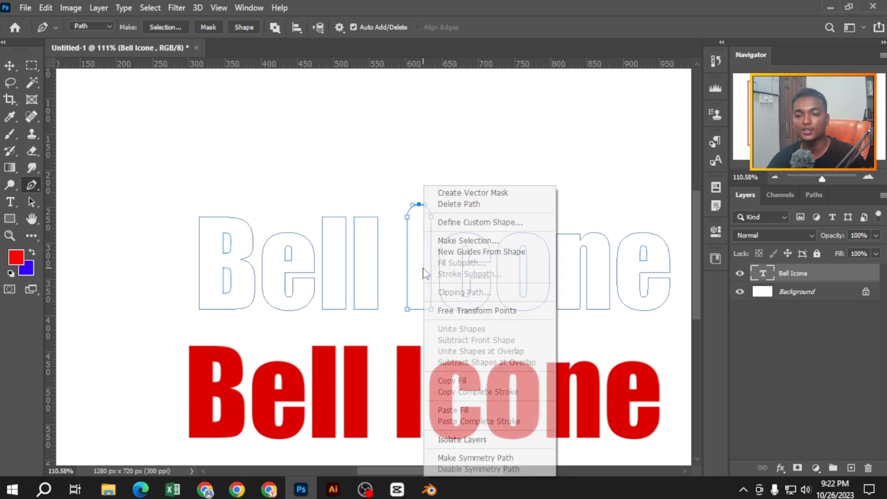
{"action": "left_click", "coordinate": [469, 240]}
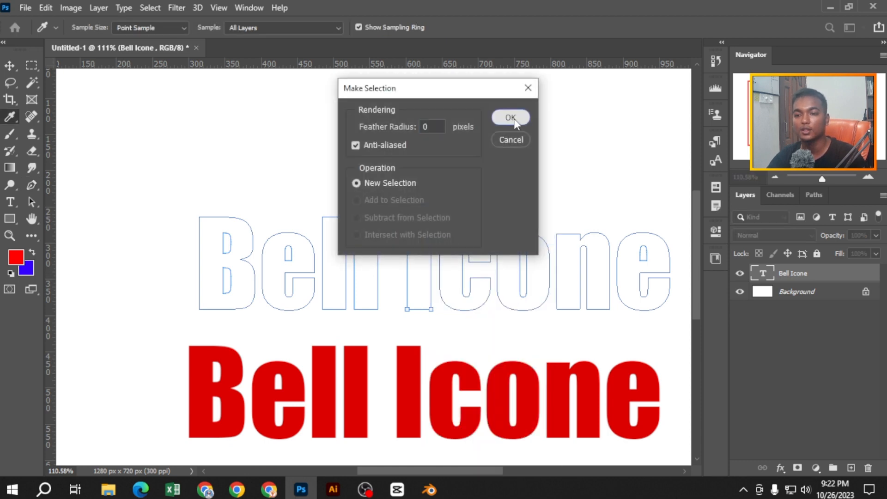
{"action": "left_click", "coordinate": [513, 119]}
{"action": "key", "text": "ctrl+z"}
{"action": "key", "text": "ctrl+z"}
{"action": "key", "text": "ctrl+z"}
{"action": "key", "text": "ctrl+z"}
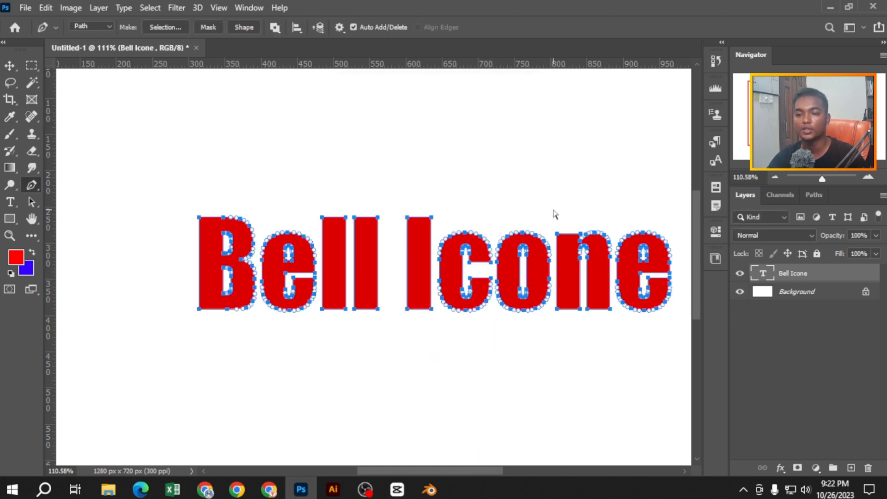
- Move the "Bell Icone" text slightly up and to the left, and create a new work path from it
{"action": "left_click", "coordinate": [9, 65]}
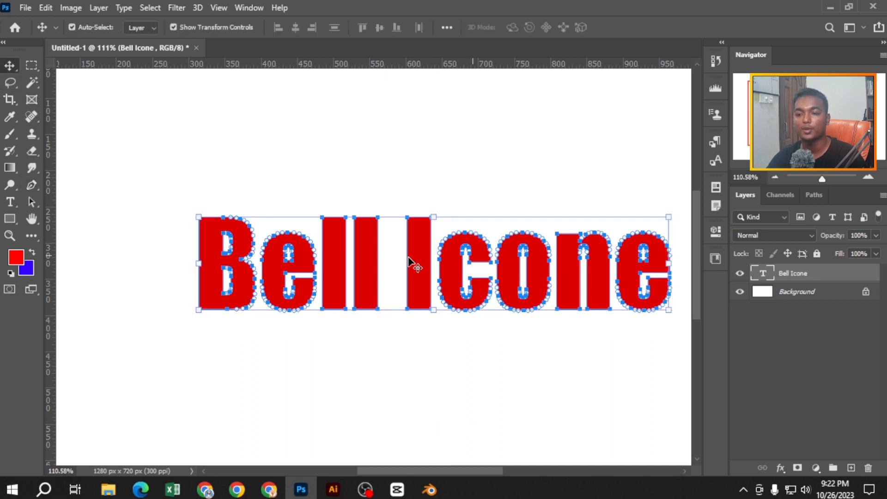
{"action": "left_click_drag", "start_coordinate": [464, 273], "coordinate": [451, 246]}
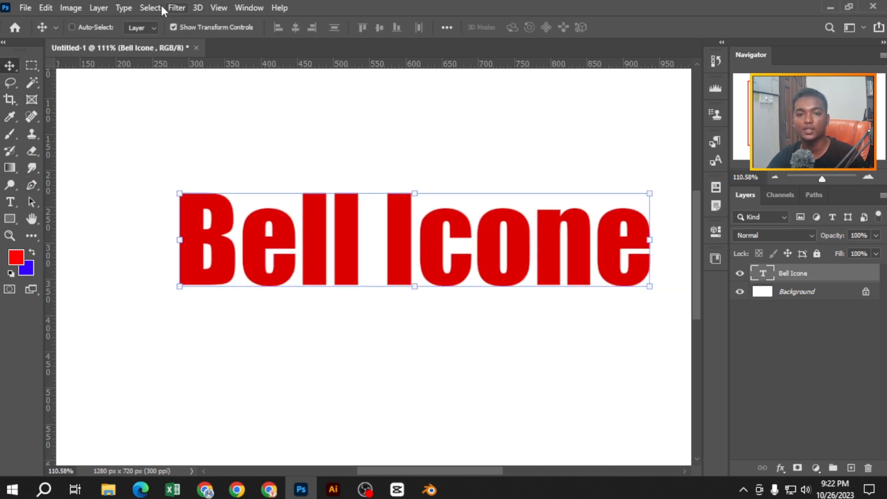
{"action": "left_click", "coordinate": [123, 8]}
{"action": "left_click", "coordinate": [184, 133]}
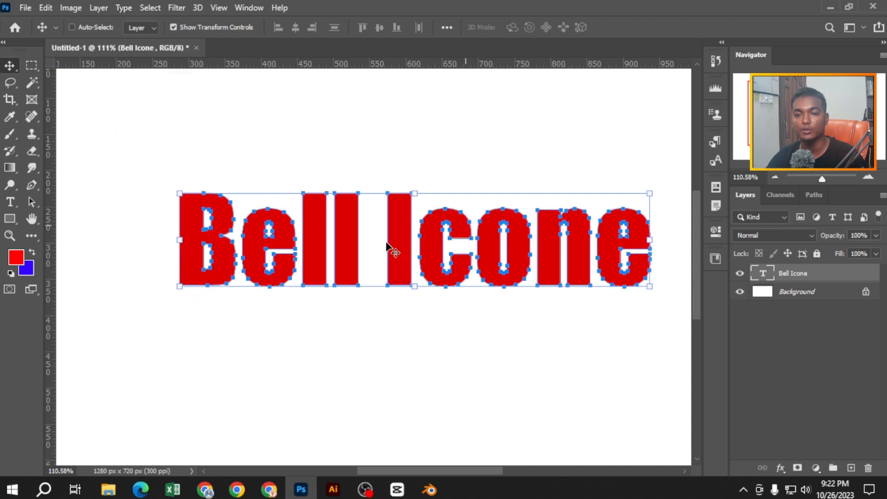
- Move the "Bell Icone" text below its work path and convert the whole path into a selection
{"action": "left_click_drag", "start_coordinate": [377, 248], "coordinate": [401, 382]}
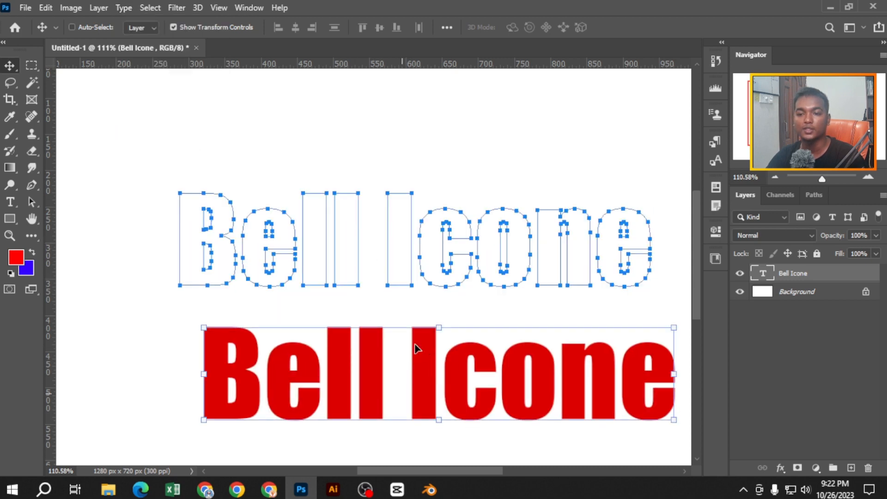
{"action": "left_click", "coordinate": [37, 185]}
{"action": "right_click", "coordinate": [438, 186]}
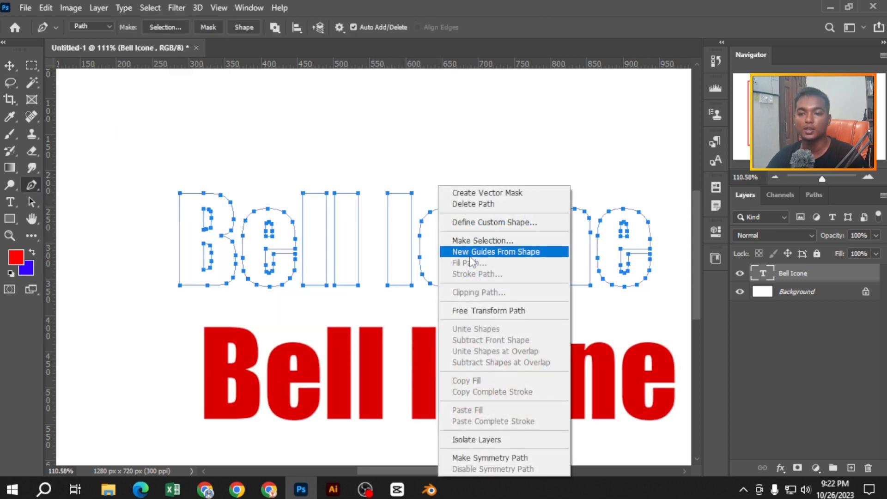
{"action": "left_click", "coordinate": [462, 234]}
{"action": "left_click", "coordinate": [517, 118]}
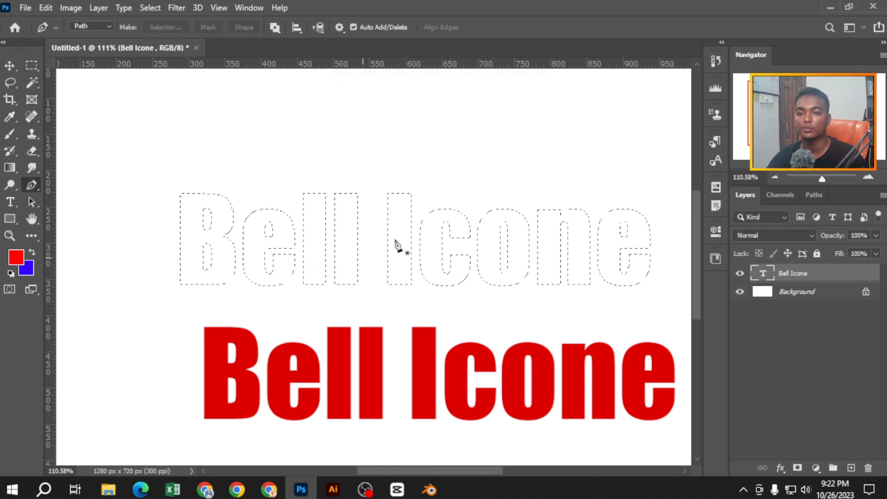
- Add a new layer and paint most of the selected "Bell Icone" lettering red with the Brush Tool
{"action": "scroll", "coordinate": [458, 241], "scroll_direction": "down", "scroll_amount": 4}
{"action": "scroll", "coordinate": [444, 251], "scroll_direction": "up", "scroll_amount": 3}
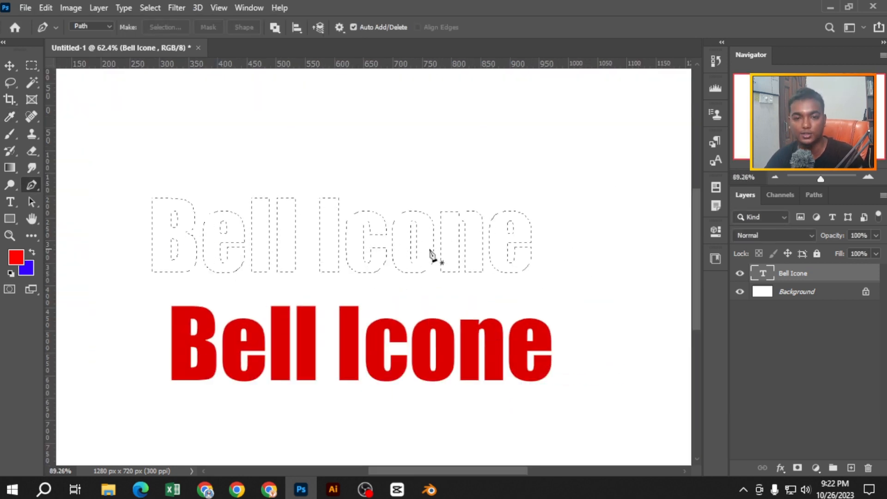
{"action": "left_click", "coordinate": [11, 134]}
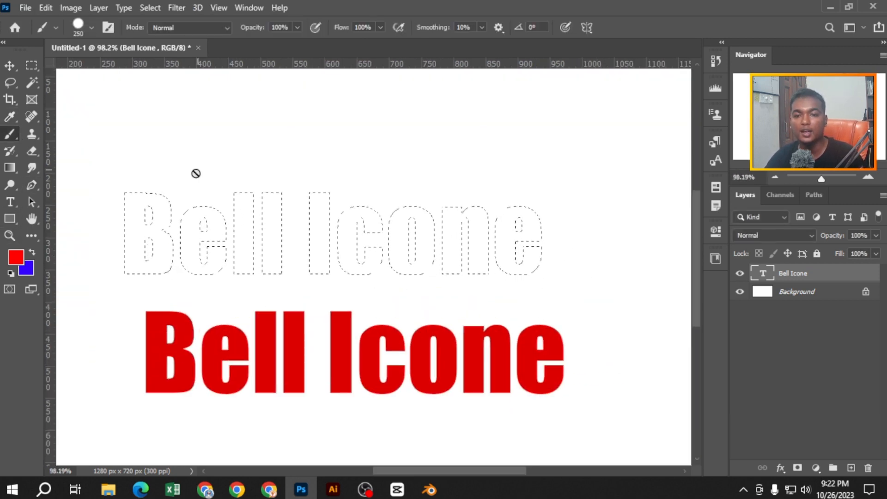
{"action": "left_click", "coordinate": [850, 468]}
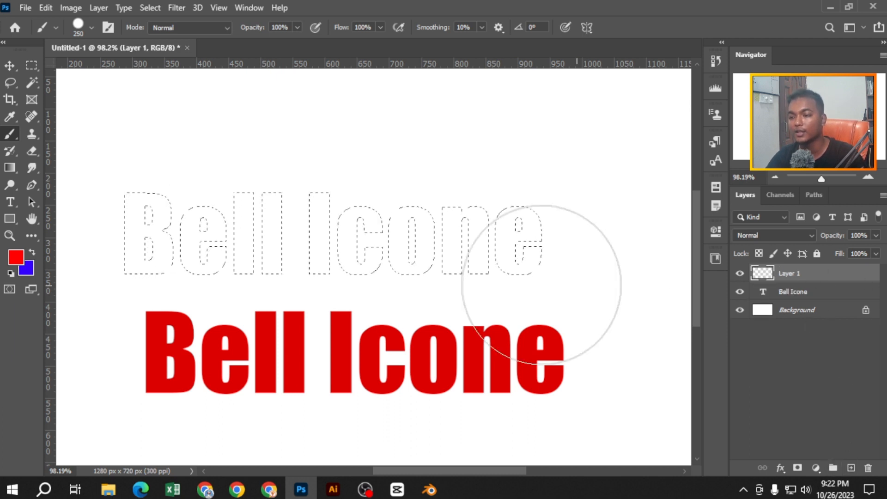
{"action": "left_click_drag", "start_coordinate": [544, 235], "coordinate": [558, 239]}
{"action": "mouse_move", "coordinate": [156, 190]}
{"action": "left_mouse_down"}
{"action": "mouse_move", "coordinate": [396, 200]}
{"action": "mouse_move", "coordinate": [422, 155]}
{"action": "mouse_move", "coordinate": [476, 171]}
{"action": "left_mouse_up"}
{"action": "left_click", "coordinate": [167, 245]}
{"action": "left_click", "coordinate": [377, 244]}
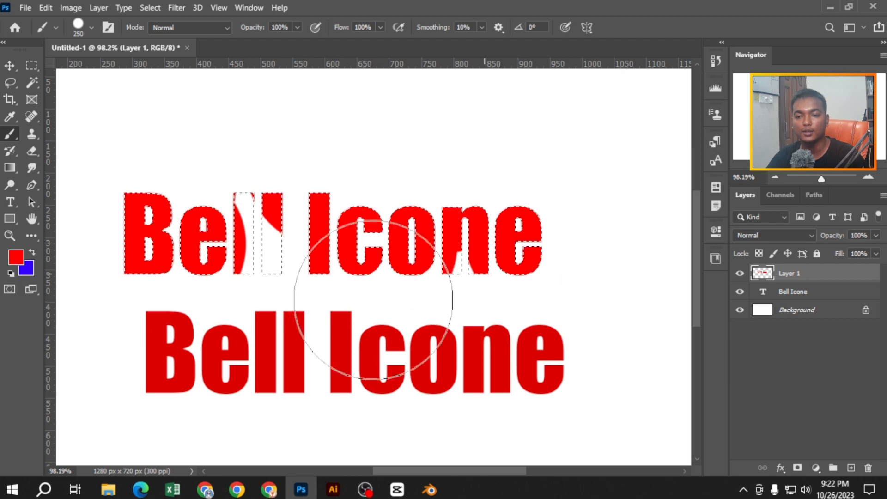
{"action": "left_click", "coordinate": [236, 319]}
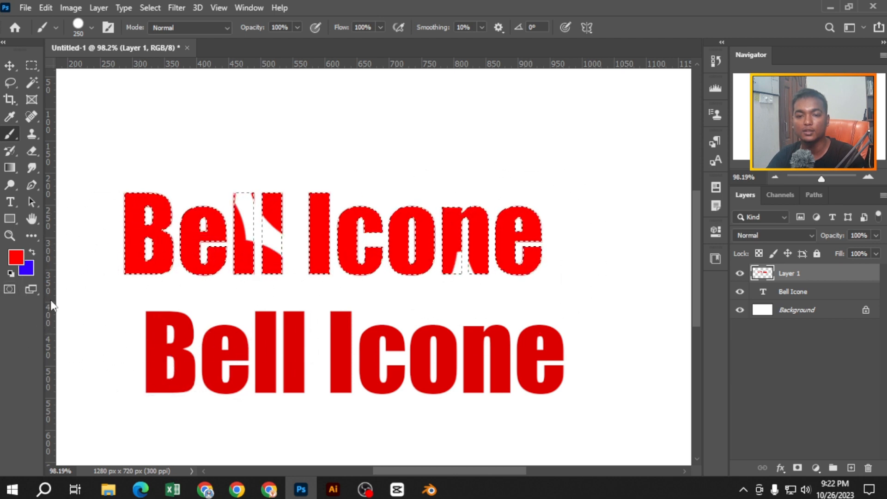
- Paint alternating blue and red brush strokes across the selected lettering on the new layer, swapping the foreground and background colors
{"action": "mouse_move", "coordinate": [133, 295]}
{"action": "left_mouse_down"}
{"action": "mouse_move", "coordinate": [171, 308]}
{"action": "mouse_move", "coordinate": [569, 335]}
{"action": "left_mouse_up"}
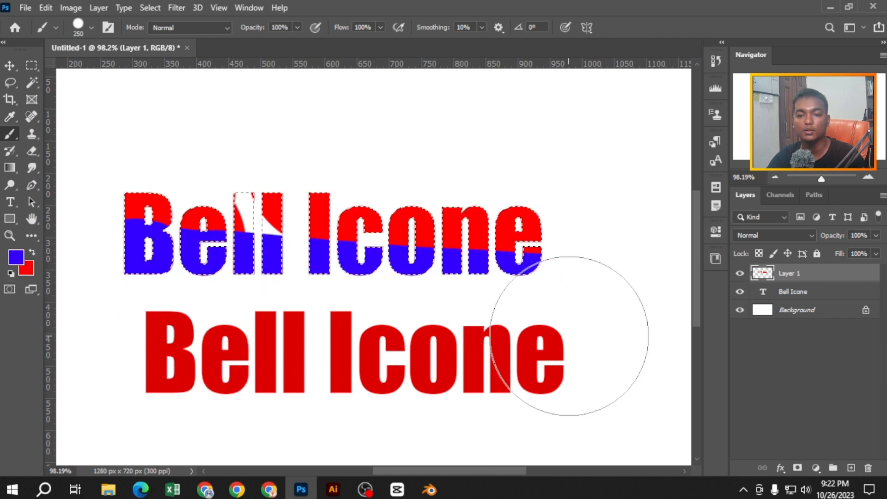
{"action": "left_click", "coordinate": [31, 252]}
{"action": "left_click", "coordinate": [132, 189]}
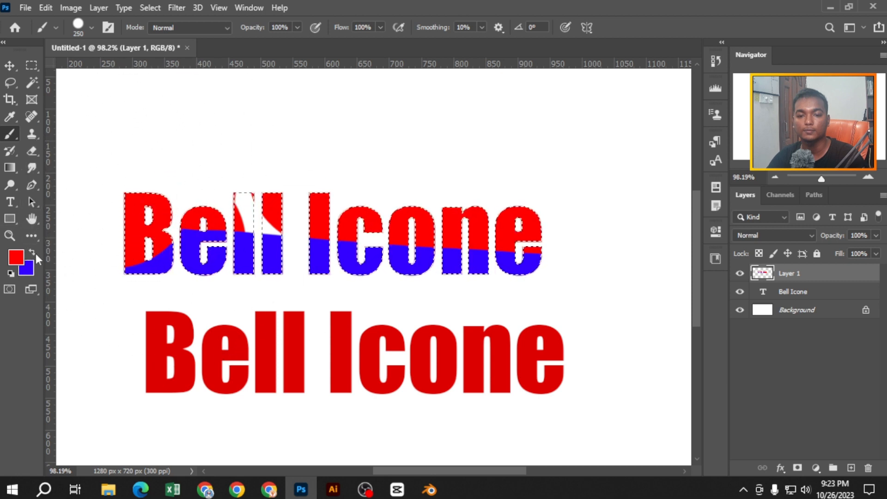
{"action": "mouse_move", "coordinate": [100, 202]}
{"action": "left_mouse_down"}
{"action": "mouse_move", "coordinate": [120, 184]}
{"action": "mouse_move", "coordinate": [117, 160]}
{"action": "mouse_move", "coordinate": [510, 119]}
{"action": "left_mouse_up"}
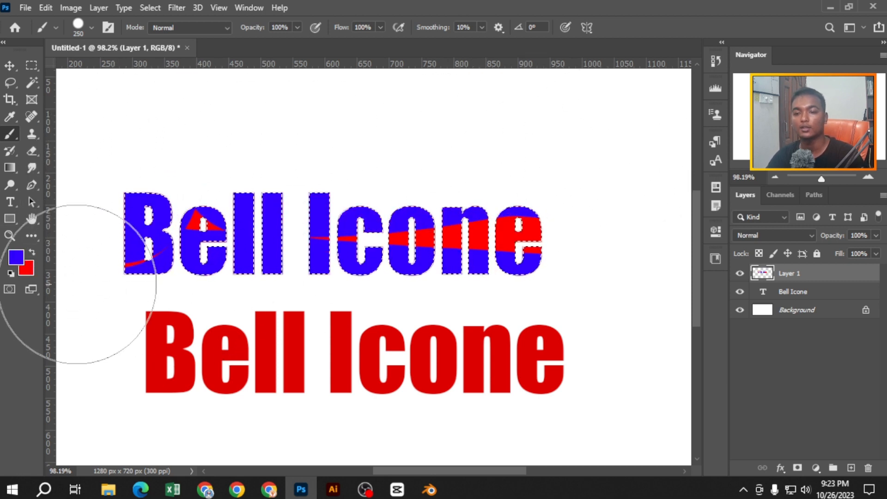
{"action": "left_click", "coordinate": [32, 252]}
{"action": "left_click", "coordinate": [165, 321]}
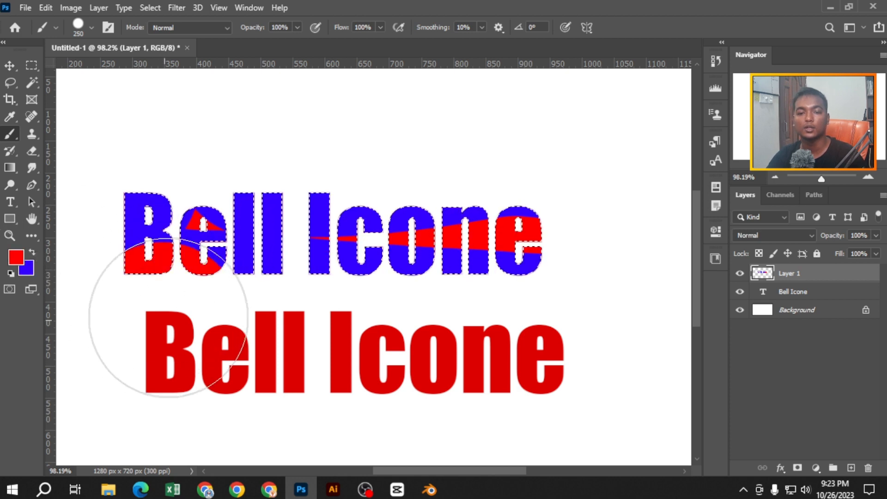
{"action": "left_click", "coordinate": [399, 314]}
{"action": "left_click", "coordinate": [277, 156]}
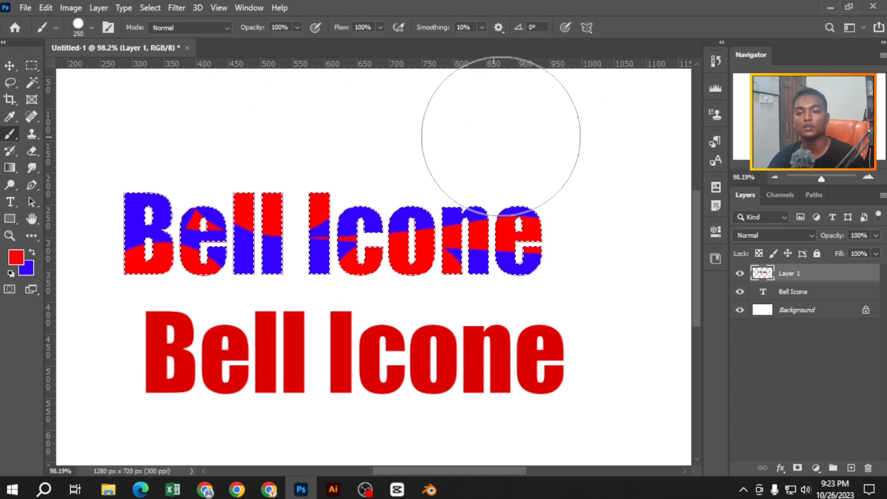
- Set the foreground color to green 2ceb06 and paint green patches along the upper, lower and outer parts of the selected lettering
{"action": "left_click", "coordinate": [16, 257]}
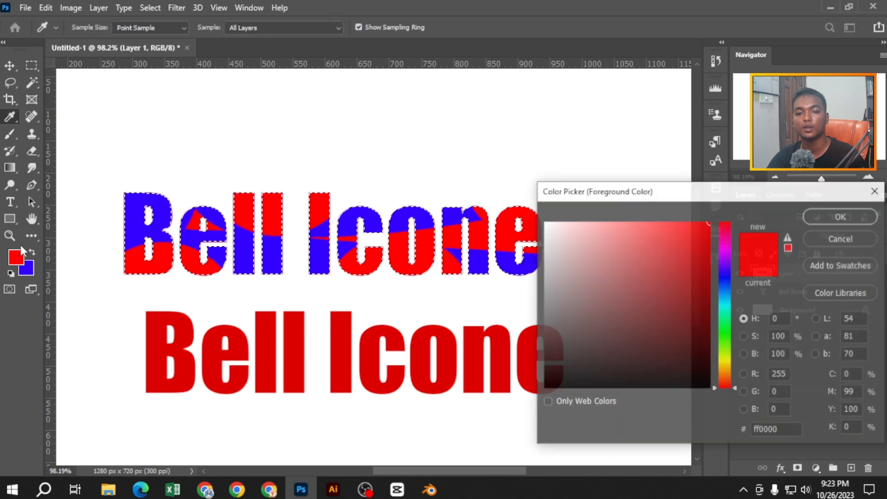
{"action": "left_click", "coordinate": [724, 339]}
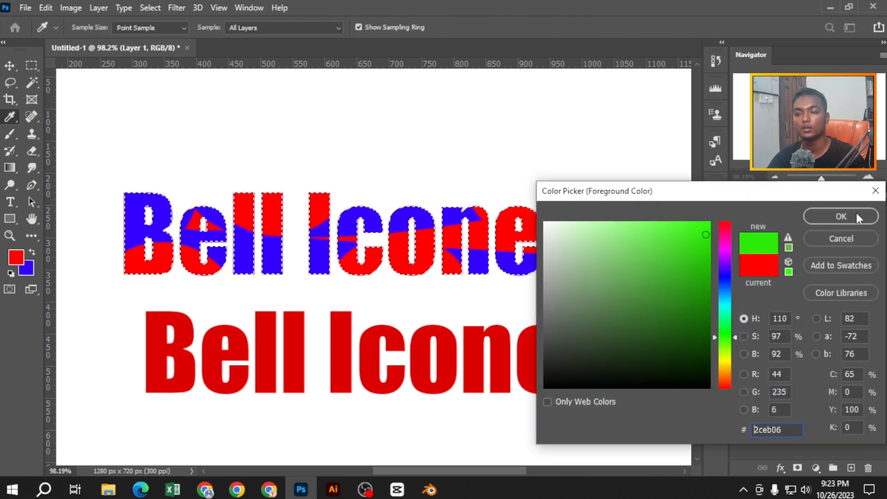
{"action": "left_click", "coordinate": [841, 217]}
{"action": "left_click", "coordinate": [575, 289]}
{"action": "left_click", "coordinate": [388, 326]}
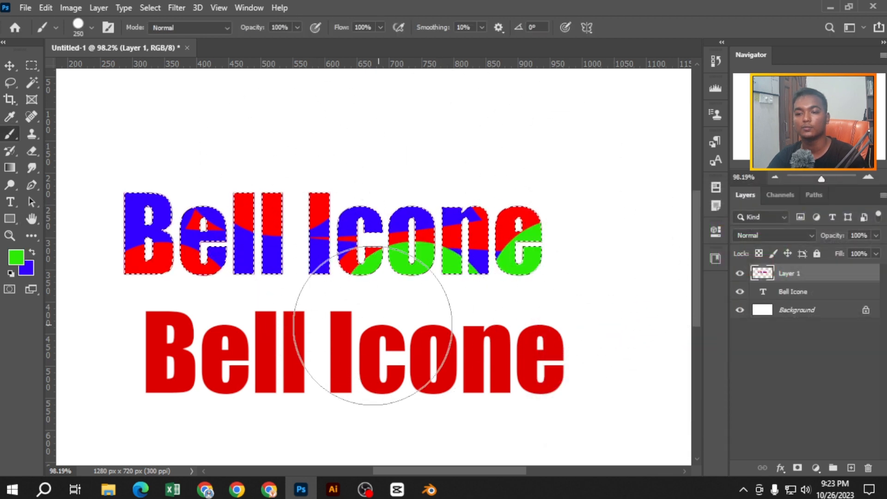
{"action": "left_click", "coordinate": [289, 134]}
{"action": "left_click", "coordinate": [291, 134]}
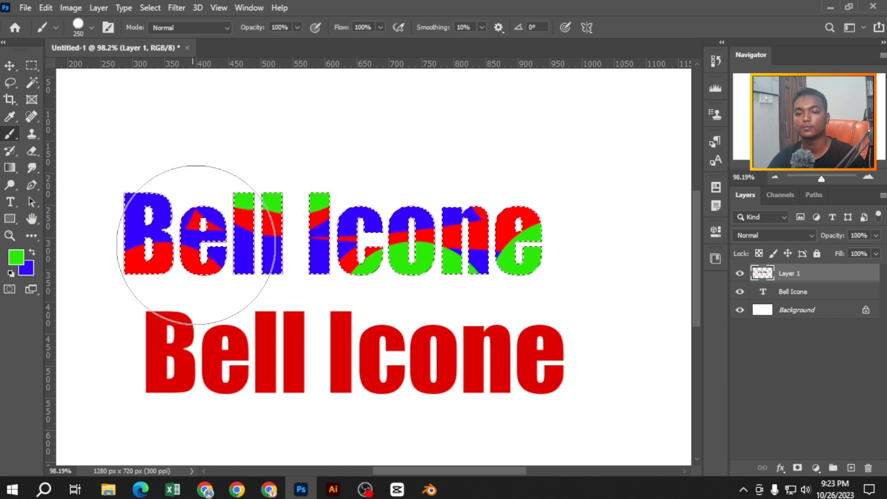
{"action": "left_click", "coordinate": [240, 324]}
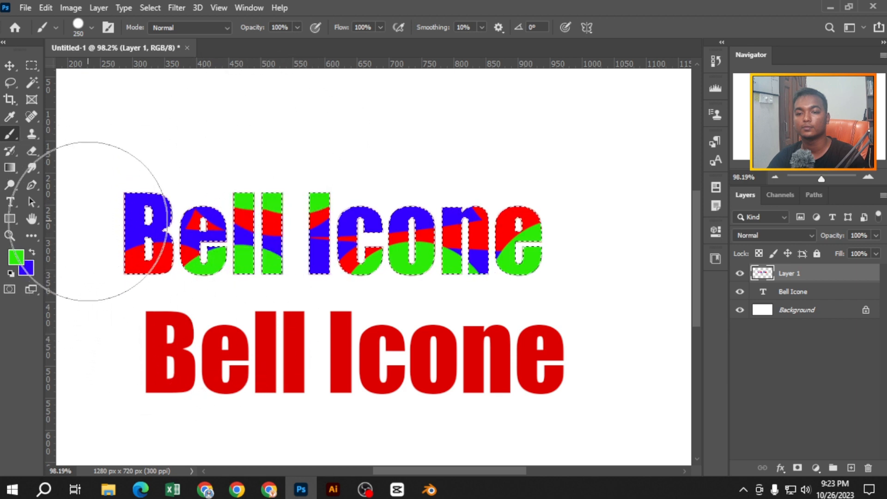
{"action": "left_click", "coordinate": [83, 217]}
{"action": "left_click", "coordinate": [9, 65]}
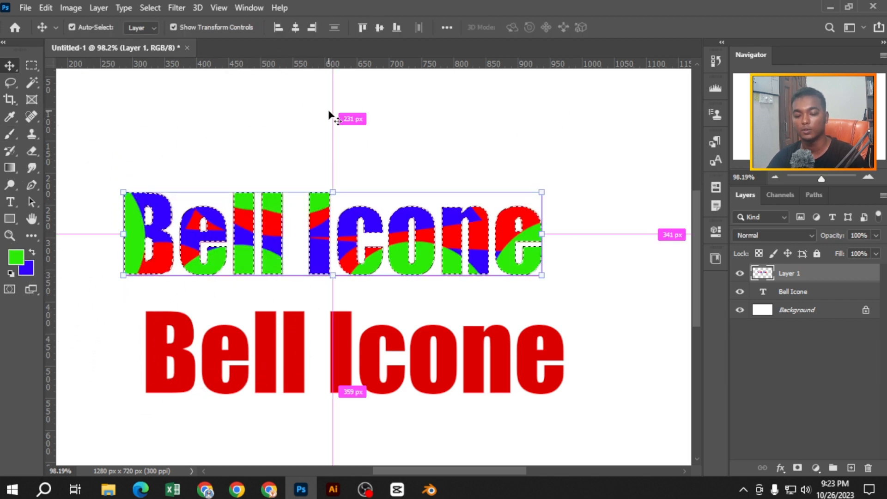
- Deselect the lettering and reposition the multicolored painted "Bell Icone" higher above the red text
{"action": "key", "text": "ctrl+d"}
{"action": "scroll", "coordinate": [380, 227], "scroll_direction": "down", "scroll_amount": 5}
{"action": "left_click_drag", "start_coordinate": [399, 210], "coordinate": [368, 250]}
{"action": "scroll", "coordinate": [376, 208], "scroll_direction": "up", "scroll_amount": 8}
{"action": "scroll", "coordinate": [261, 199], "scroll_direction": "down", "scroll_amount": 4}
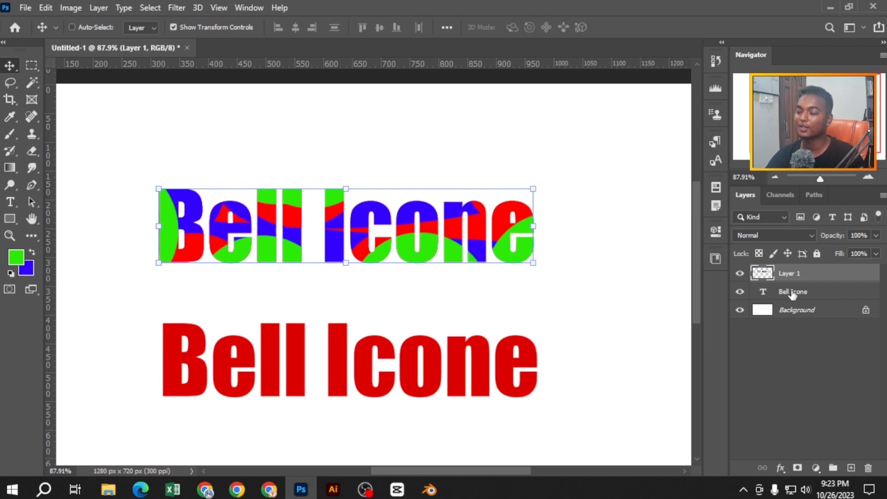
- Delete the multicolored painted layer and move the red "Bell Icone" text up toward the middle of the canvas
{"action": "key", "text": "Delete"}
{"action": "double_click", "coordinate": [411, 373]}
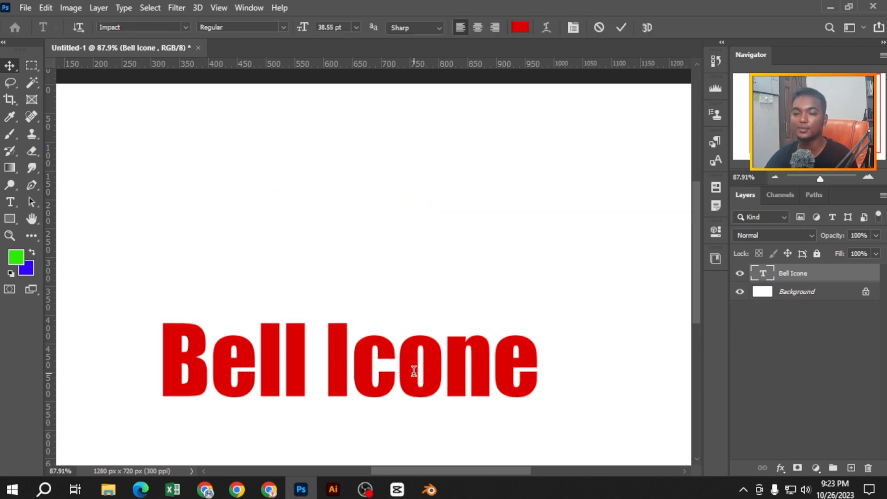
{"action": "left_click", "coordinate": [10, 65]}
{"action": "left_click_drag", "start_coordinate": [416, 360], "coordinate": [412, 293]}
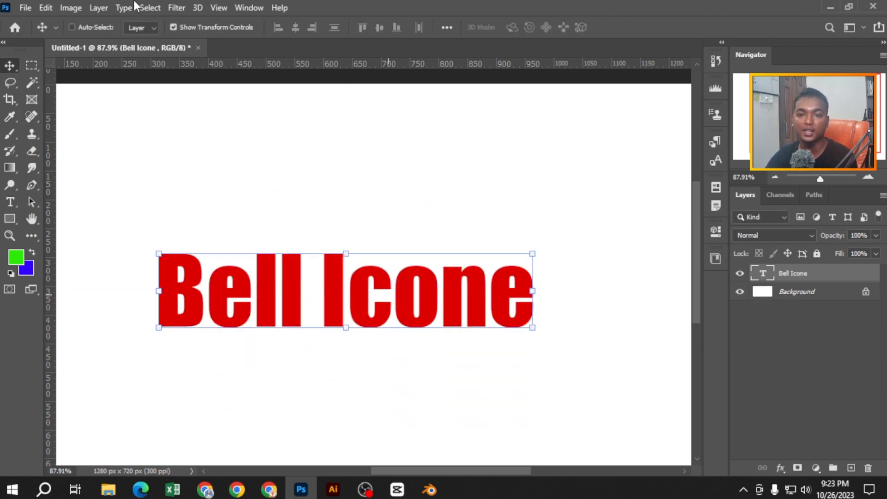
- Convert the "Bell Icone" text layer to a shape
{"action": "left_click", "coordinate": [123, 7]}
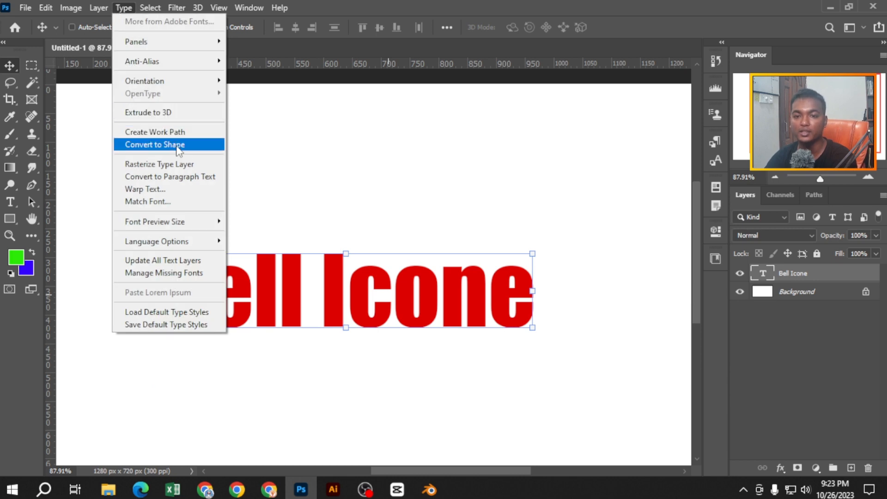
{"action": "left_click", "coordinate": [154, 145]}
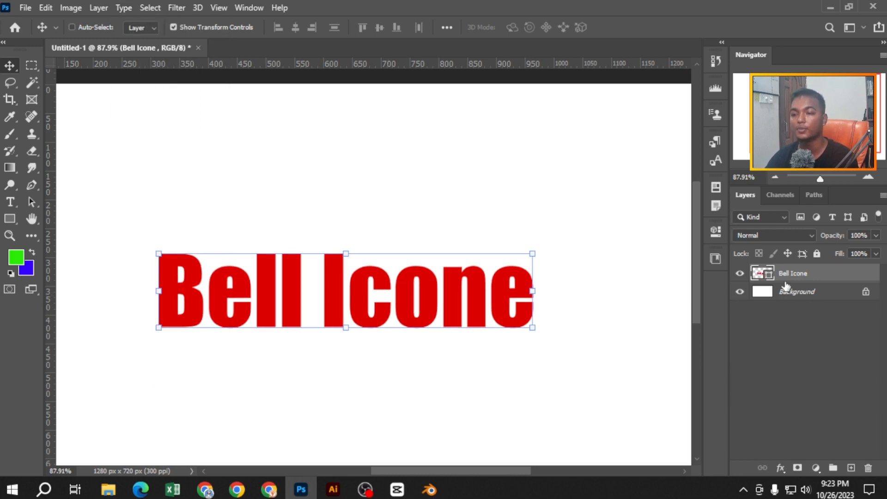
- Draw a red rectangle about 295 by 148 px above the "Bell Icone" lettering and move it slightly upward
{"action": "left_click", "coordinate": [11, 219]}
{"action": "left_click_drag", "start_coordinate": [260, 147], "coordinate": [429, 233]}
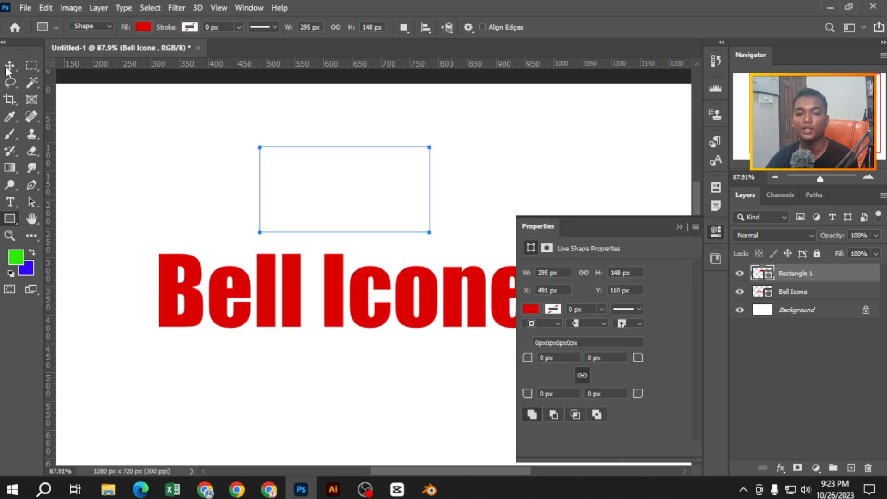
{"action": "left_click", "coordinate": [9, 66]}
{"action": "left_click_drag", "start_coordinate": [283, 182], "coordinate": [247, 154]}
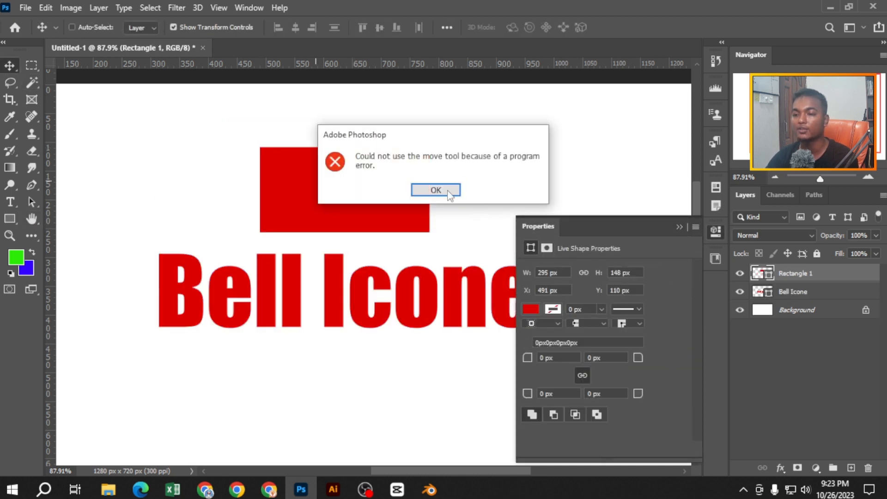
{"action": "left_click", "coordinate": [447, 191]}
{"action": "left_click_drag", "start_coordinate": [404, 191], "coordinate": [405, 180]}
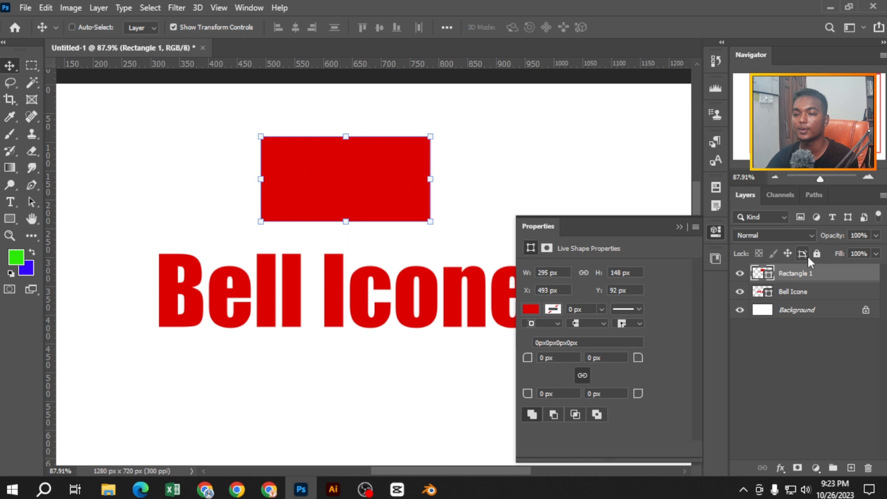
- Try pink f61790 and blue 1751f6 as the rectangle's fill color, cancel the change, and delete the rectangle
{"action": "double_click", "coordinate": [771, 275]}
{"action": "left_click", "coordinate": [691, 234]}
{"action": "left_click", "coordinate": [724, 235]}
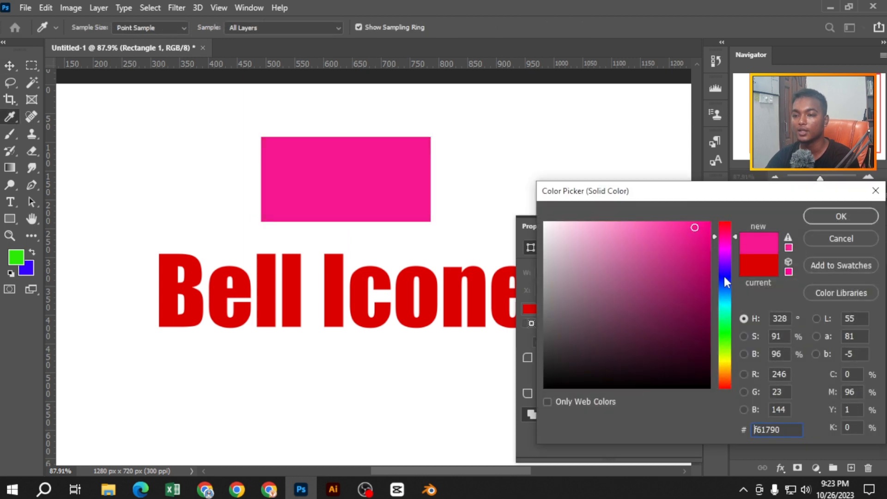
{"action": "mouse_move", "coordinate": [724, 275]}
{"action": "left_mouse_down"}
{"action": "mouse_move", "coordinate": [724, 328]}
{"action": "mouse_move", "coordinate": [725, 285]}
{"action": "left_mouse_up"}
{"action": "left_click", "coordinate": [830, 240]}
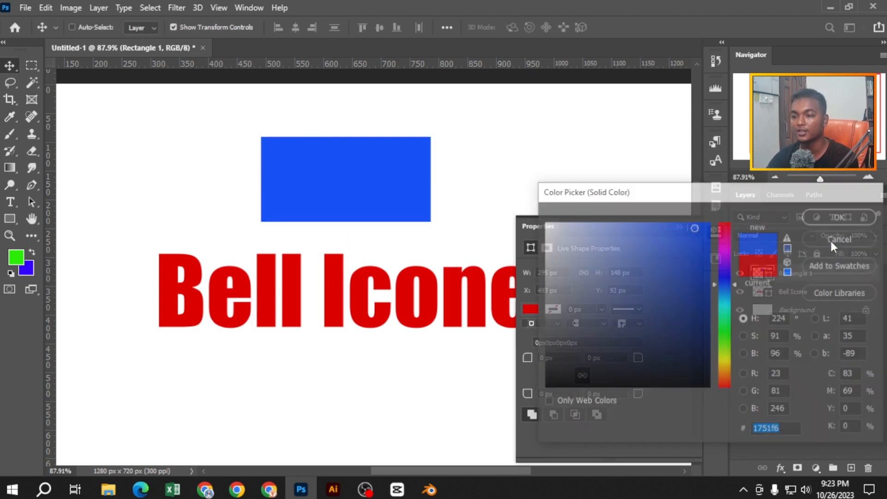
{"action": "left_click", "coordinate": [696, 218]}
{"action": "key", "text": "Delete"}
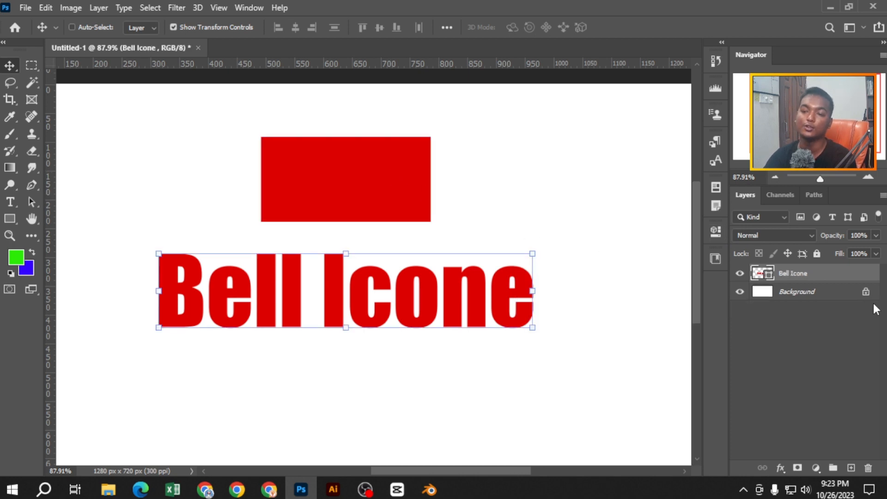
- Try green 00dc2f and another hue as the "Bell Icone" shape's fill color, and cancel the change
{"action": "double_click", "coordinate": [767, 274]}
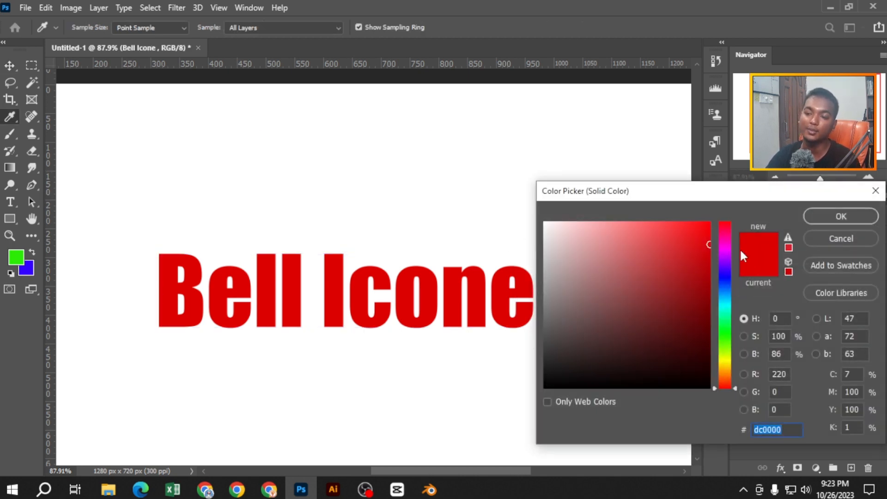
{"action": "left_click_drag", "start_coordinate": [724, 241], "coordinate": [728, 326]}
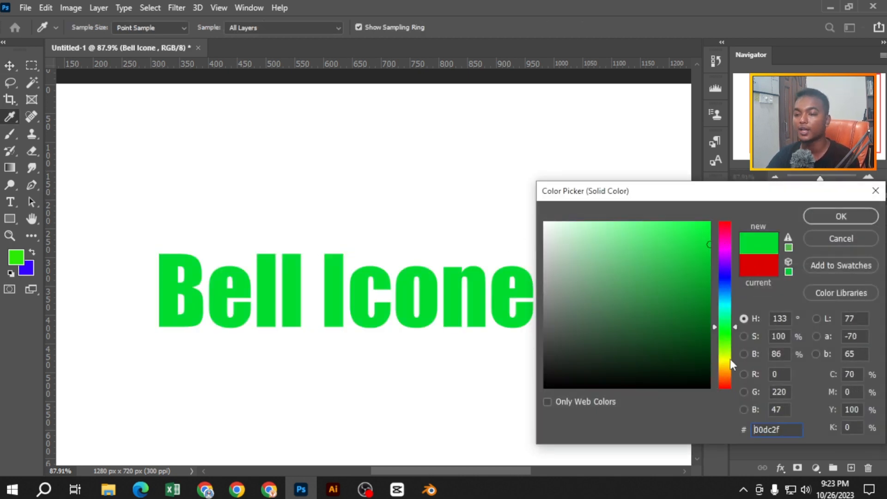
{"action": "left_click_drag", "start_coordinate": [730, 359], "coordinate": [729, 357]}
{"action": "left_click", "coordinate": [814, 243]}
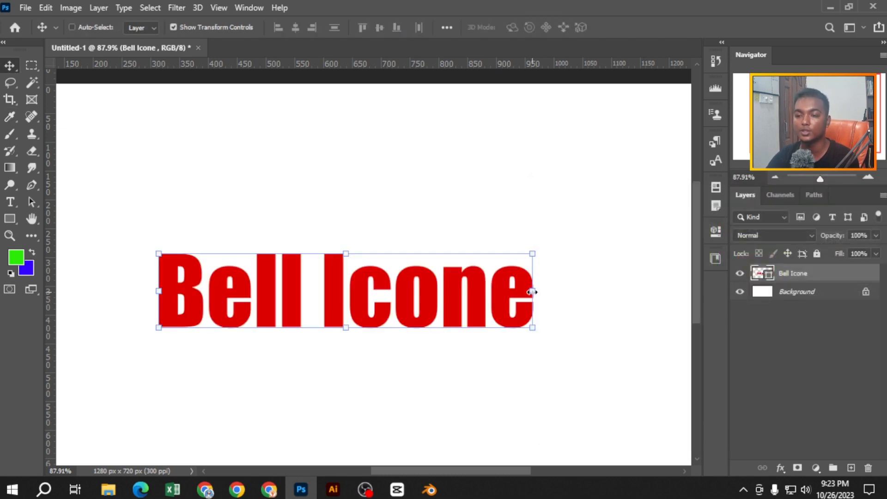
- Try a custom warp and a slight enlargement on the "Bell Icone" shape, cancelling both transforms
{"action": "left_click", "coordinate": [532, 292]}
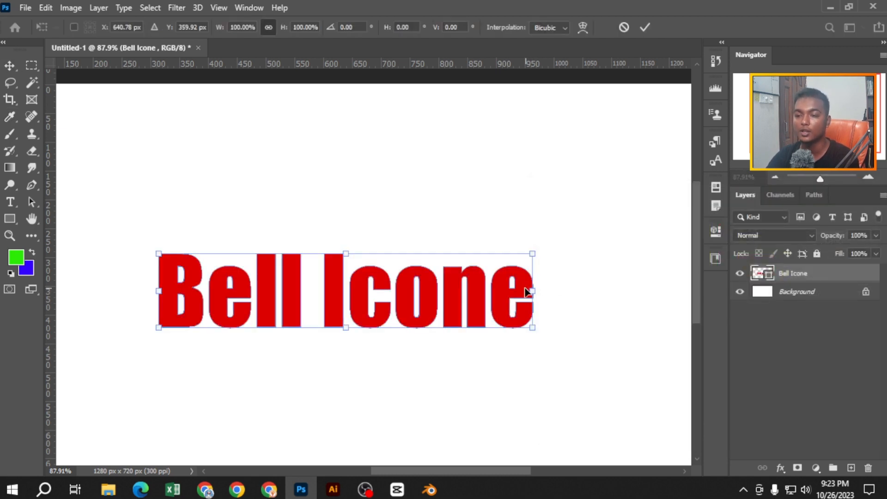
{"action": "left_click", "coordinate": [580, 27]}
{"action": "left_click_drag", "start_coordinate": [415, 261], "coordinate": [429, 210]}
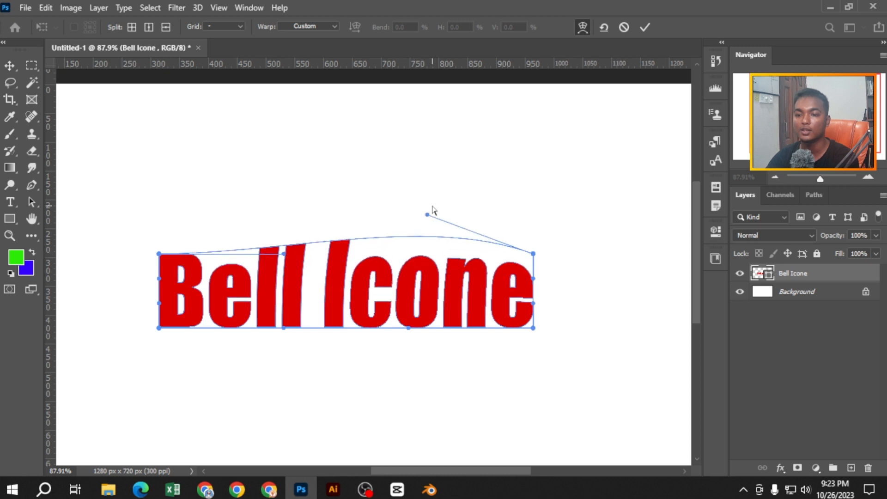
{"action": "left_click_drag", "start_coordinate": [340, 297], "coordinate": [342, 369]}
{"action": "left_click_drag", "start_coordinate": [439, 332], "coordinate": [478, 349]}
{"action": "left_click", "coordinate": [624, 26]}
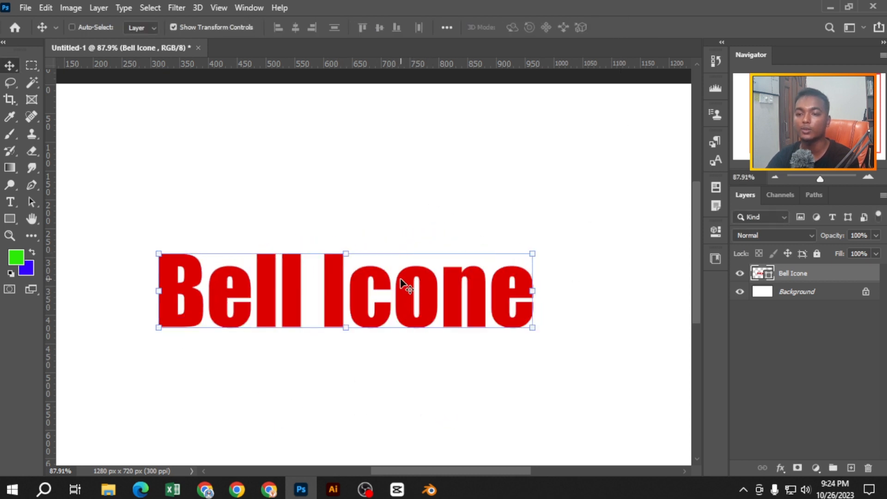
{"action": "left_click_drag", "start_coordinate": [347, 253], "coordinate": [348, 250]}
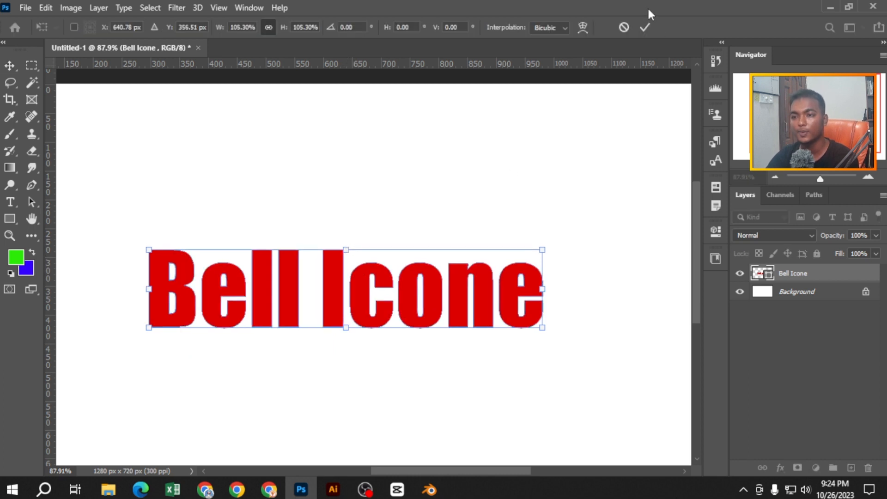
{"action": "left_click", "coordinate": [623, 28]}
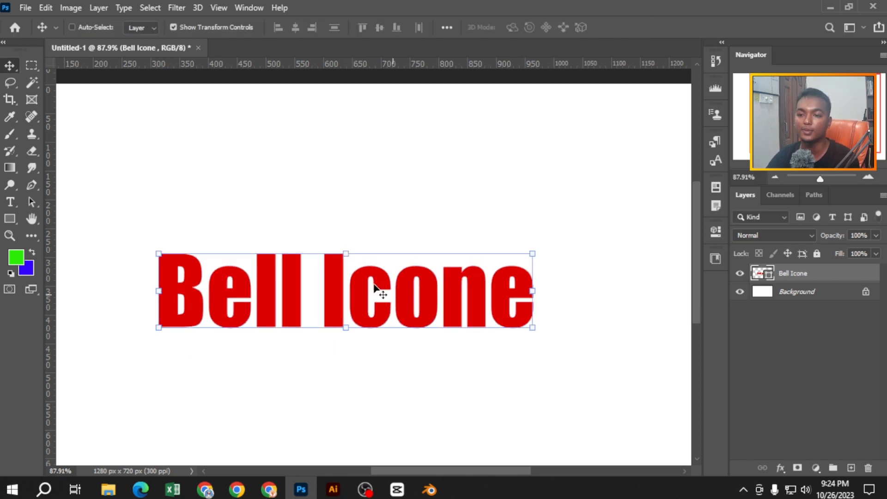
- Apply a custom warp to the "Bell Icone" shape, pulling all four corners outward so both ends flare
{"action": "left_click", "coordinate": [345, 252]}
{"action": "left_click", "coordinate": [583, 27]}
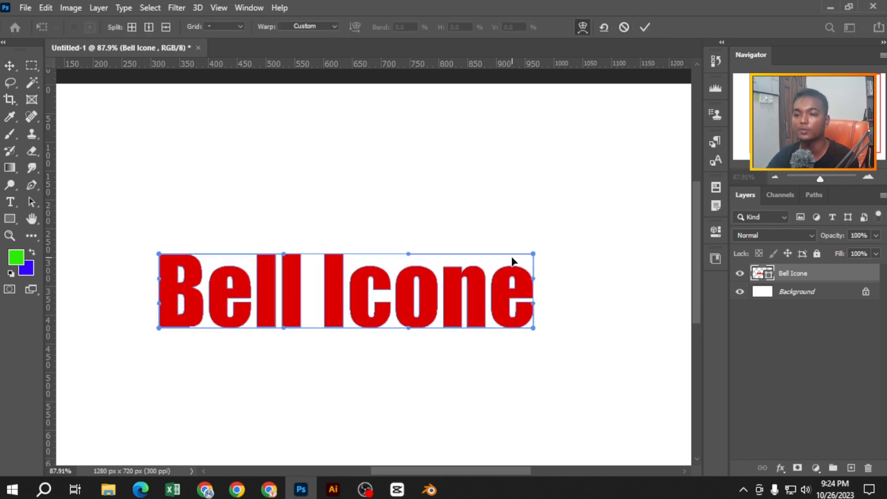
{"action": "left_click_drag", "start_coordinate": [502, 279], "coordinate": [492, 302]}
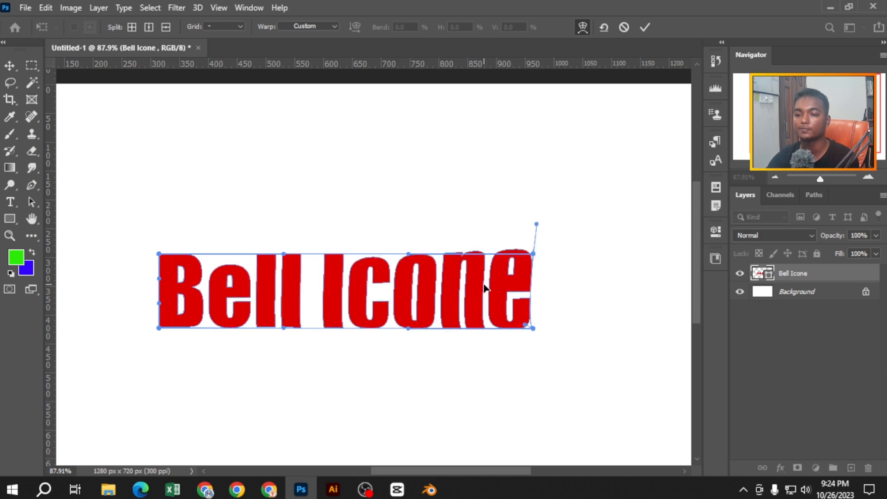
{"action": "left_click_drag", "start_coordinate": [358, 296], "coordinate": [358, 306]}
{"action": "left_click_drag", "start_coordinate": [533, 328], "coordinate": [551, 346]}
{"action": "left_click_drag", "start_coordinate": [535, 256], "coordinate": [600, 147]}
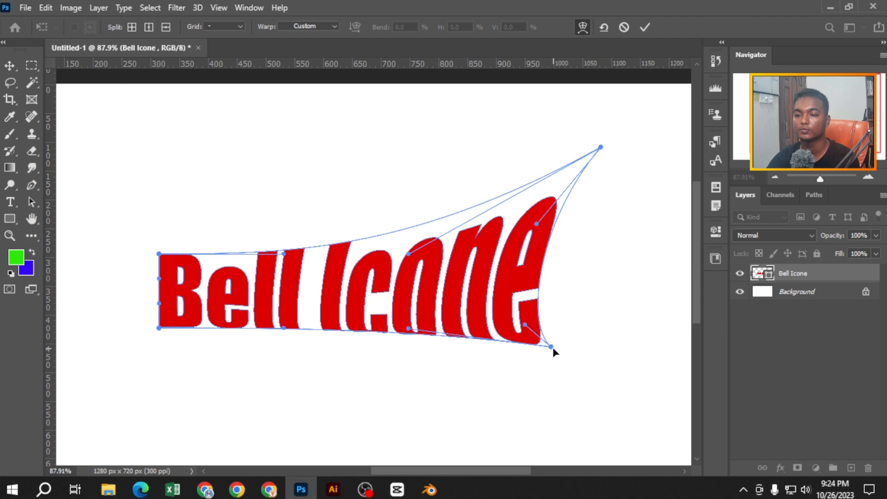
{"action": "left_click_drag", "start_coordinate": [551, 347], "coordinate": [594, 440]}
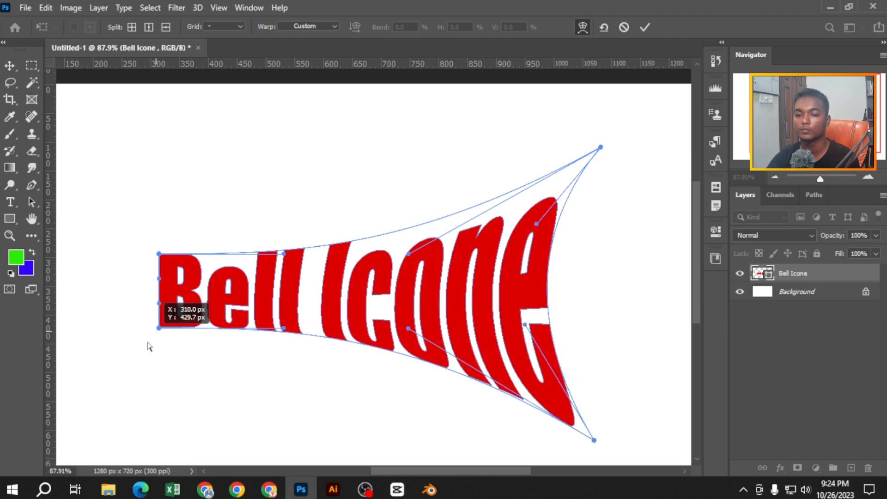
{"action": "left_click_drag", "start_coordinate": [159, 328], "coordinate": [143, 403]}
{"action": "left_click_drag", "start_coordinate": [159, 253], "coordinate": [151, 135]}
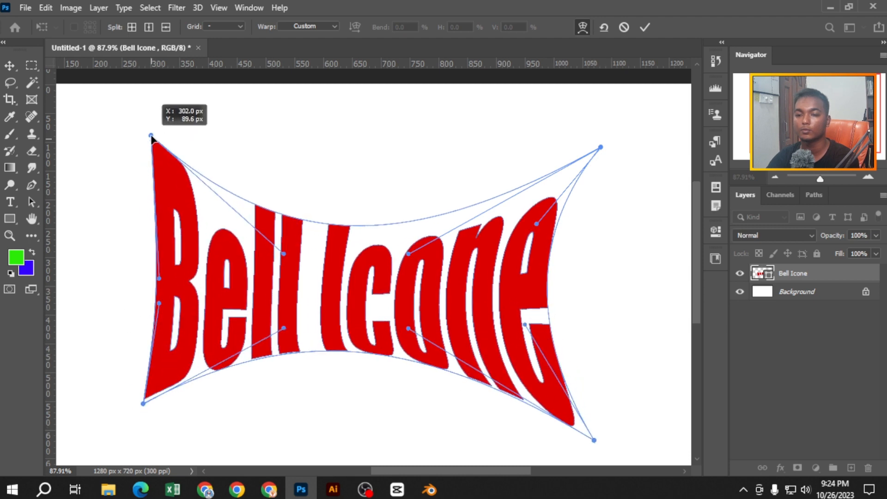
{"action": "left_click", "coordinate": [644, 27]}
- Reposition the warped "Bell Icone" shape around the middle of the canvas
{"action": "scroll", "coordinate": [450, 286], "scroll_direction": "down", "scroll_amount": 1}
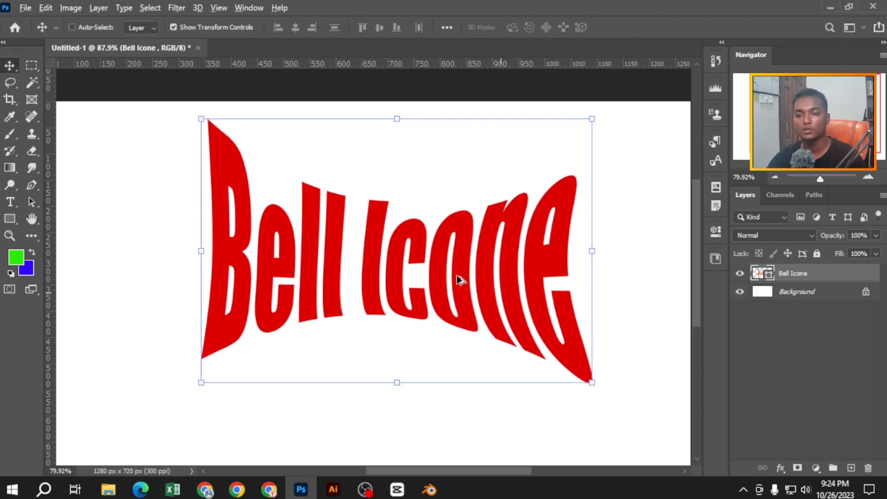
{"action": "scroll", "coordinate": [456, 277], "scroll_direction": "down", "scroll_amount": 5}
{"action": "left_click_drag", "start_coordinate": [454, 276], "coordinate": [422, 298]}
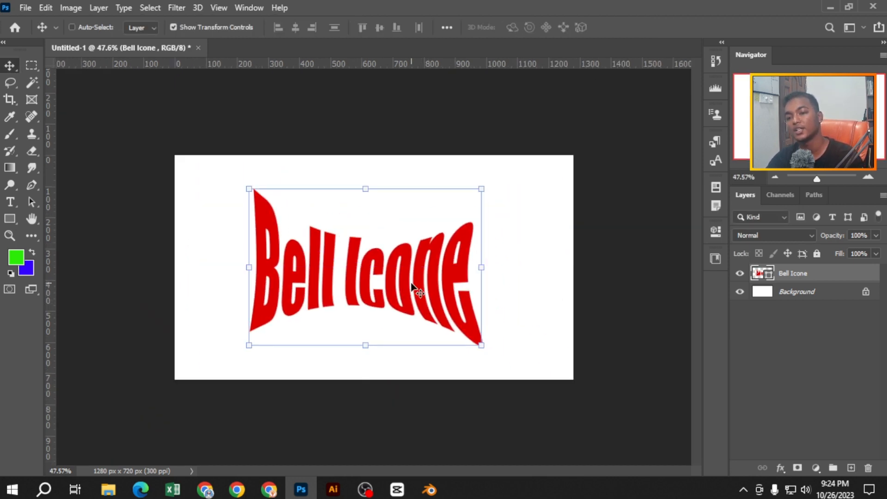
{"action": "scroll", "coordinate": [312, 293], "scroll_direction": "up", "scroll_amount": 3}
{"action": "left_click_drag", "start_coordinate": [262, 280], "coordinate": [288, 286]}
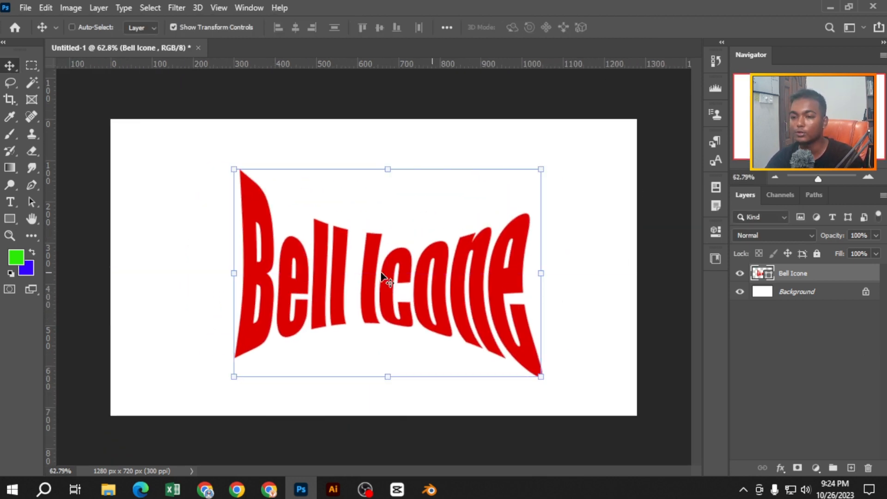
{"action": "left_click_drag", "start_coordinate": [345, 281], "coordinate": [330, 267]}
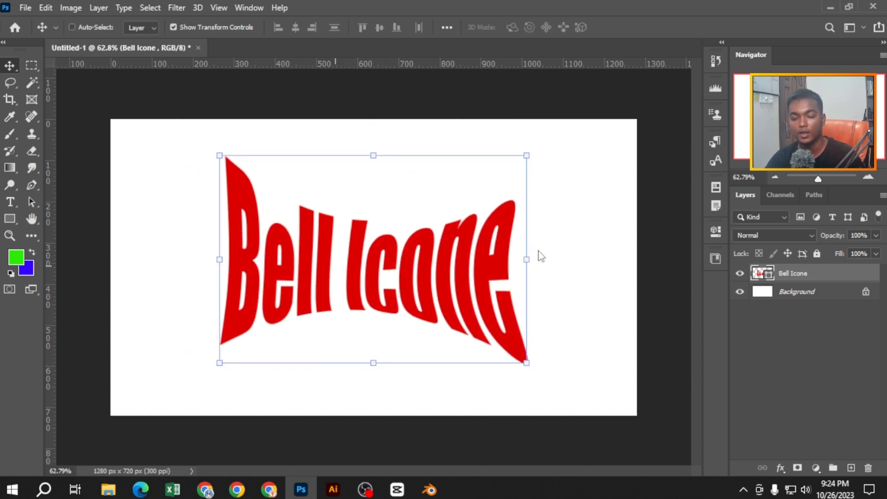
- Undo the warp, rectangle, shape conversion and layer deletion, back to the painted lettering above the "Bell Icone" text layer
{"action": "mouse_move", "coordinate": [540, 256]}
{"action": "left_mouse_down"}
{"action": "mouse_move", "coordinate": [549, 256]}
{"action": "mouse_move", "coordinate": [541, 256]}
{"action": "left_mouse_up"}
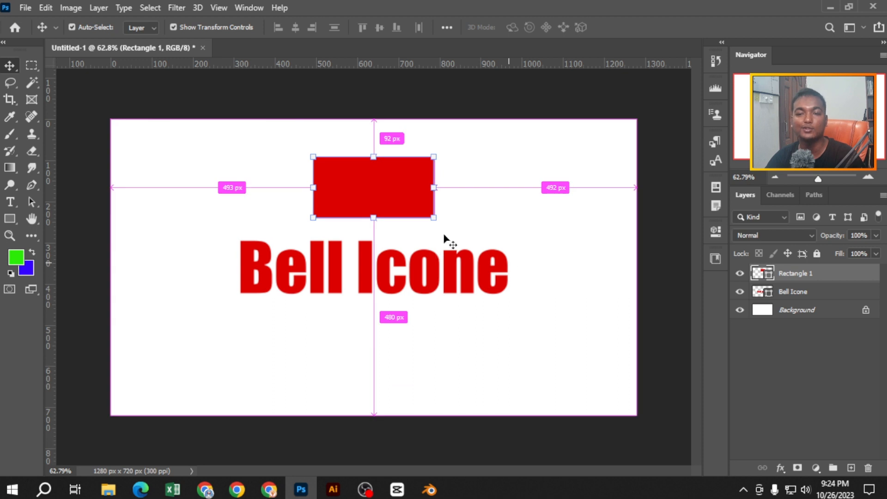
{"action": "key", "text": "z"}
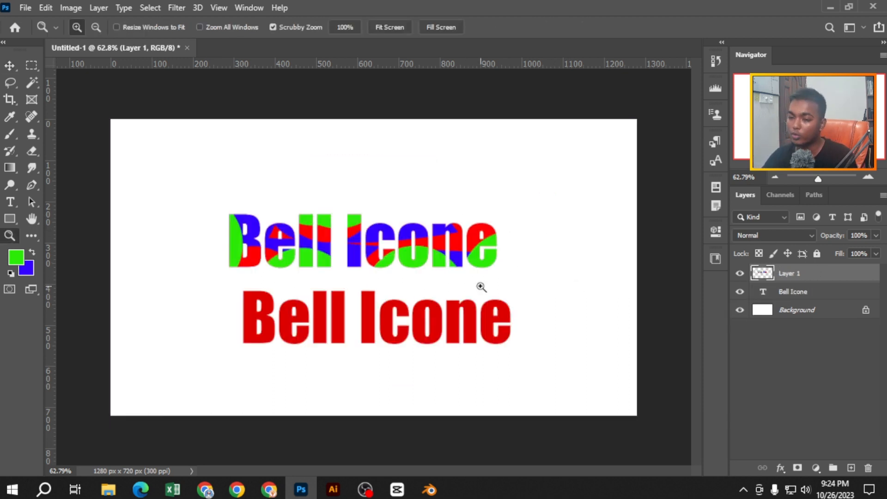
{"action": "left_click", "coordinate": [10, 67]}
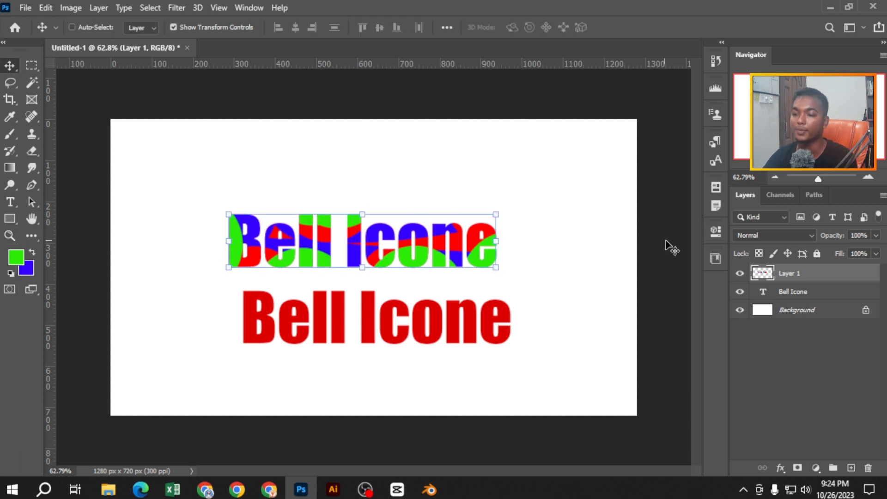
- Delete the painted Layer 1 and move the red "Bell Icone" text slightly up on the canvas
{"action": "key", "text": "Delete"}
{"action": "left_click_drag", "start_coordinate": [440, 331], "coordinate": [445, 298]}
{"action": "double_click", "coordinate": [444, 298]}
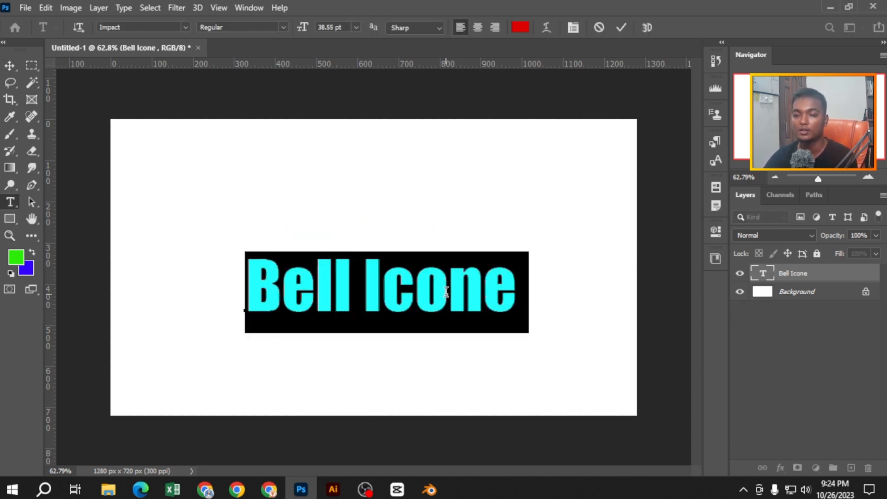
{"action": "left_click", "coordinate": [622, 26]}
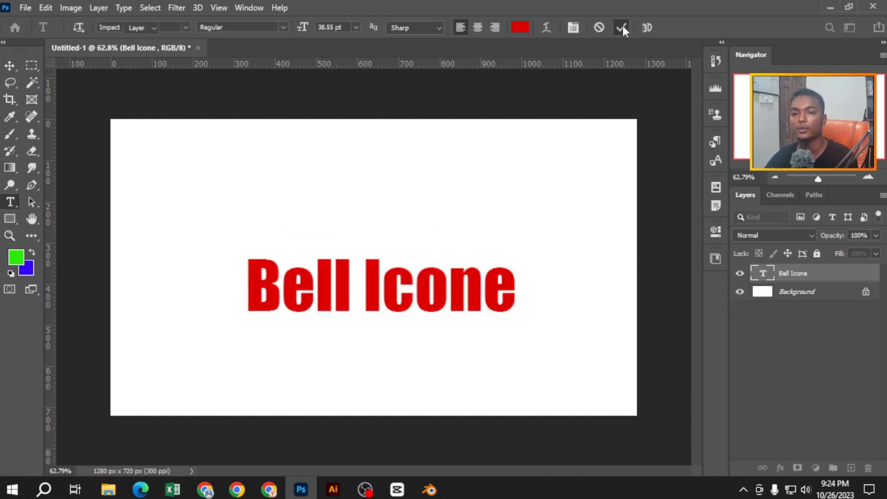
- Open the red "Bell Icone" text for editing and clear its wording
{"action": "double_click", "coordinate": [411, 295]}
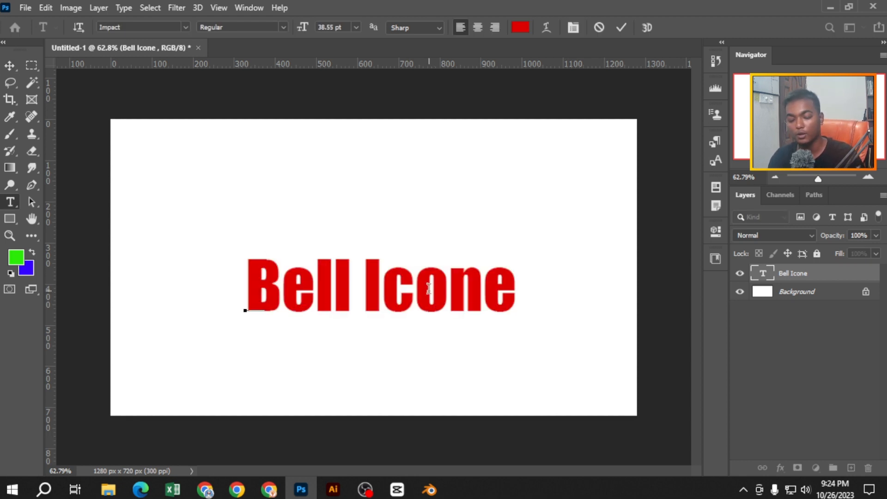
{"action": "type", "text": "follo"}
{"action": "key", "text": "BackSpace"}
{"action": "key", "text": "BackSpace"}
{"action": "key", "text": "BackSpace"}
{"action": "key", "text": "BackSpace"}
{"action": "key", "text": "BackSpace"}
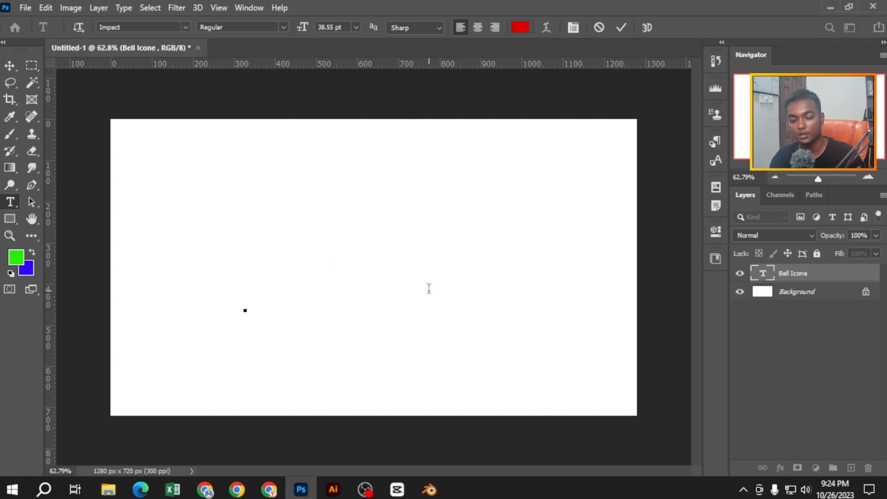
{"action": "type", "text": "FFFFFFFFOL"}
{"action": "key", "text": "BackSpace"}
{"action": "key", "text": "BackSpace"}
{"action": "key", "text": "BackSpace"}
{"action": "key", "text": "BackSpace"}
{"action": "key", "text": "BackSpace"}
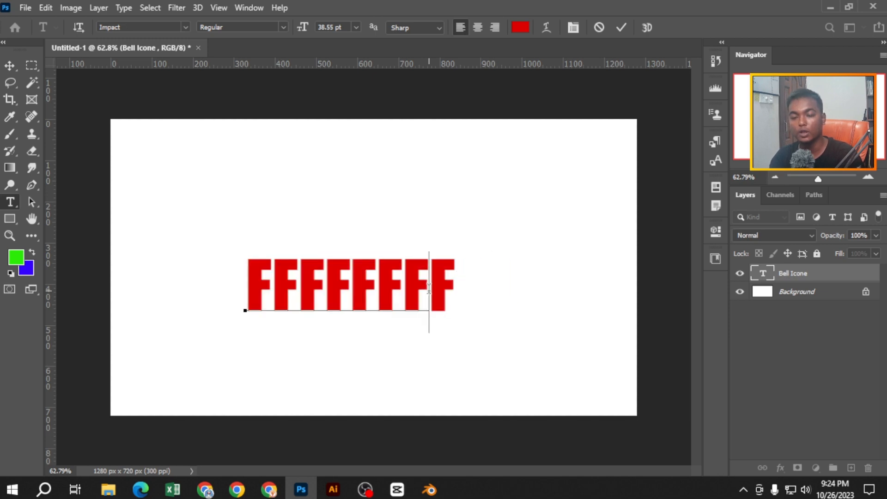
{"action": "key", "text": "BackSpace"}
{"action": "key", "text": "BackSpace"}
{"action": "key", "text": "BackSpace"}
{"action": "key", "text": "BackSpace"}
{"action": "key", "text": "BackSpace"}
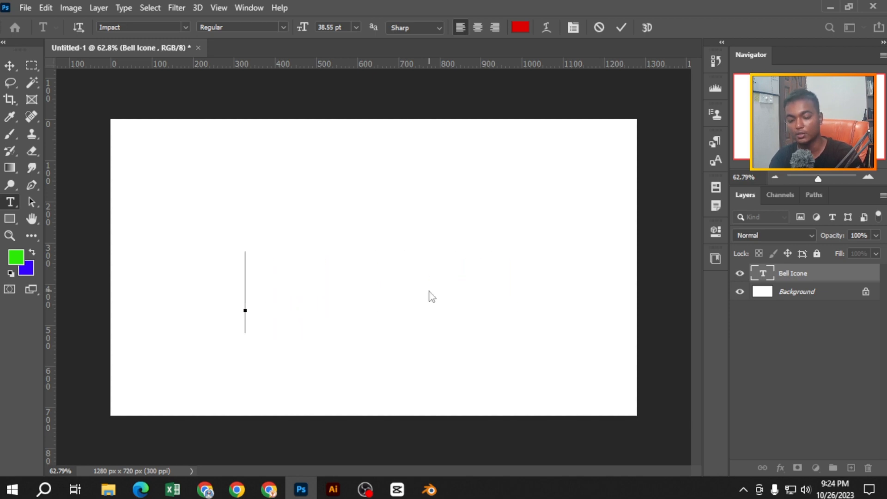
{"action": "type", "text": "tttttHA"}
{"action": "key", "text": "BackSpace"}
{"action": "key", "text": "BackSpace"}
{"action": "key", "text": "BackSpace"}
{"action": "key", "text": "BackSpace"}
{"action": "key", "text": "BackSpace"}
{"action": "key", "text": "BackSpace"}
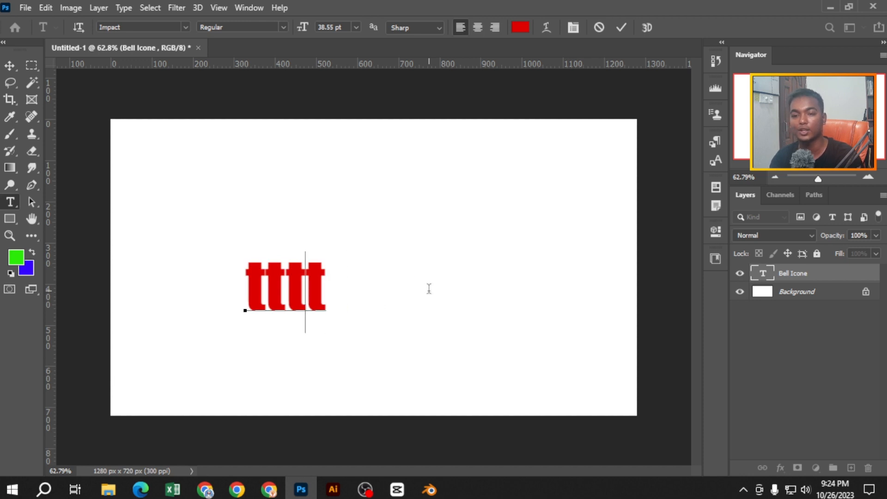
{"action": "type", "text": "t"}
{"action": "key", "text": "BackSpace"}
{"action": "key", "text": "BackSpace"}
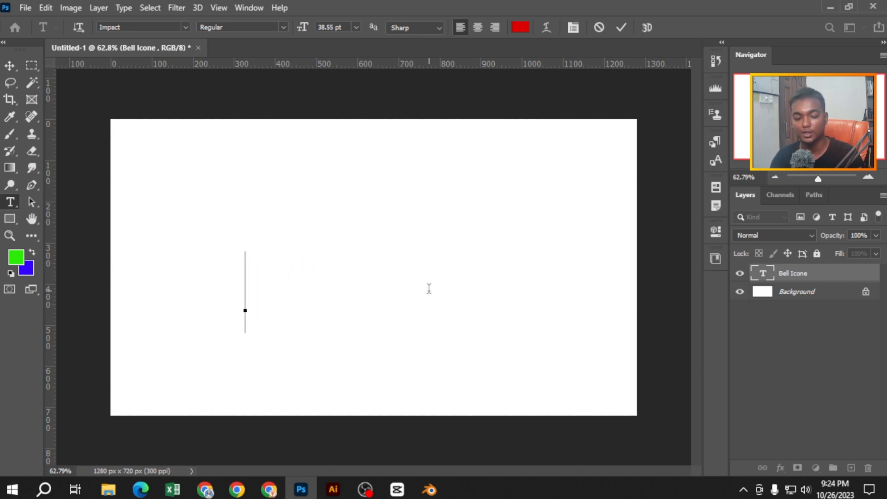
- Enter "Thank You" as the new wording of the emptied red text layer
{"action": "type", "text": "Thj"}
{"action": "key", "text": "BackSpace"}
{"action": "type", "text": "a"}
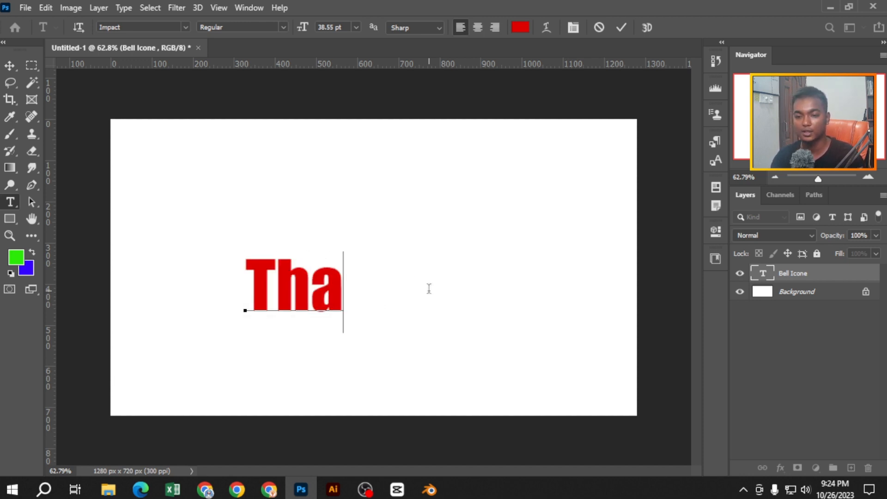
{"action": "type", "text": "nk"}
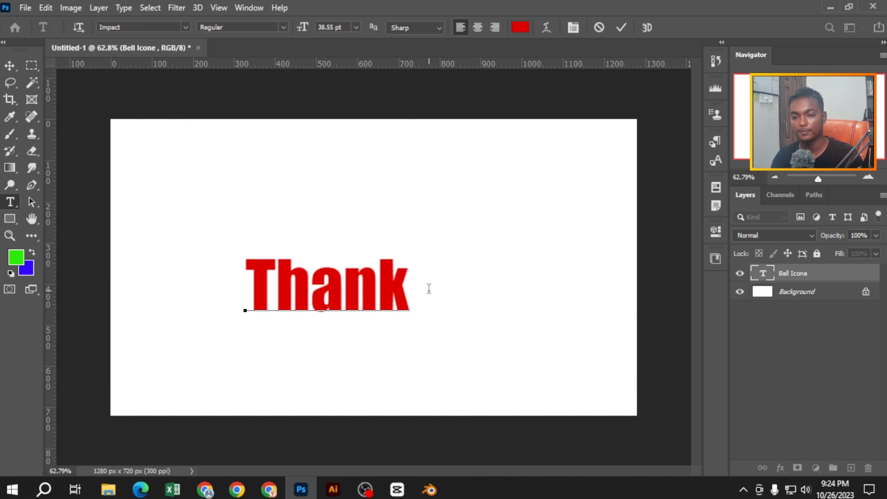
{"action": "type", "text": "l u"}
{"action": "key", "text": "BackSpace"}
{"action": "type", "text": "yoyu"}
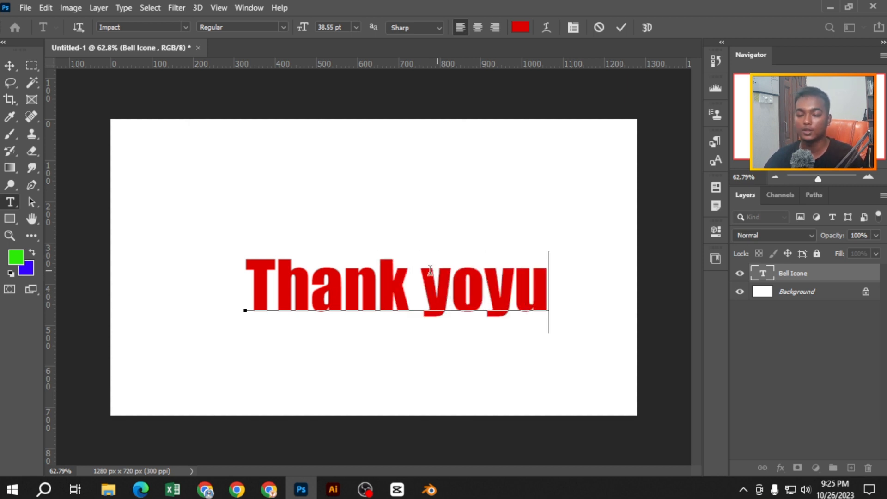
{"action": "key", "text": "BackSpace"}
{"action": "key", "text": "BackSpace"}
{"action": "key", "text": "BackSpace"}
{"action": "key", "text": "BackSpace"}
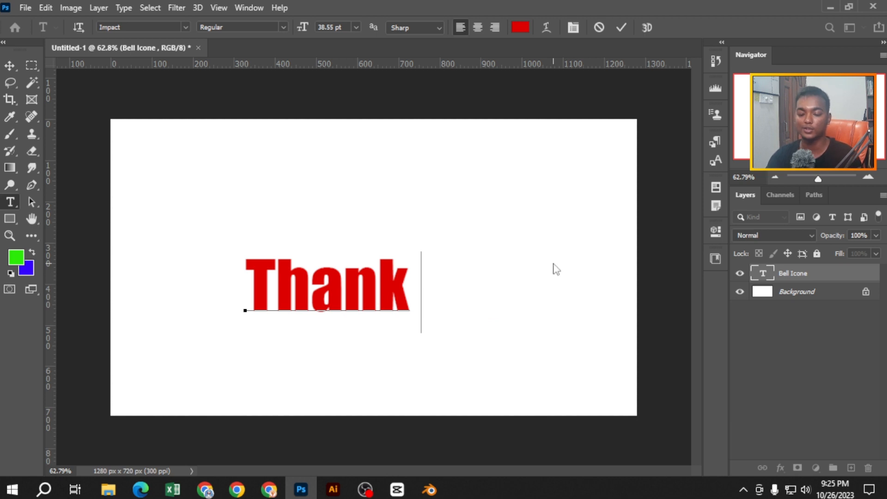
{"action": "type", "text": "You"}
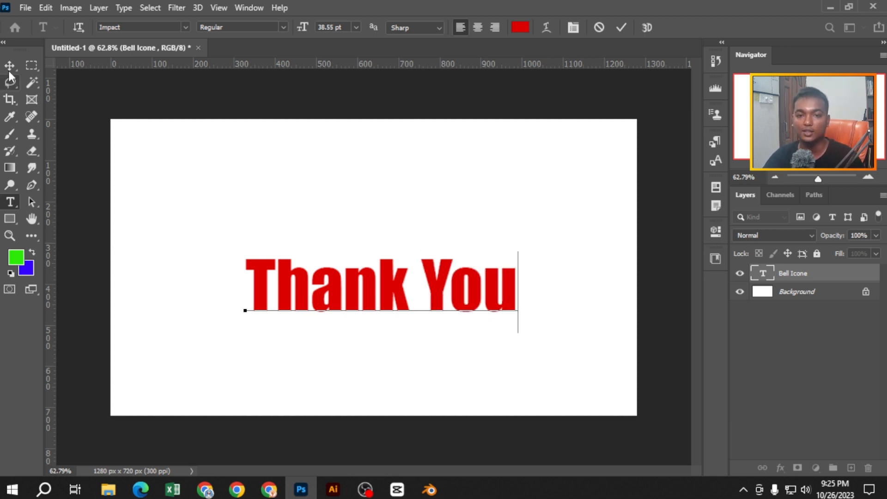
- Move the "Thank You" text slightly up and to the left, and scale it up proportionally on the canvas
{"action": "left_click", "coordinate": [9, 67]}
{"action": "left_click_drag", "start_coordinate": [411, 311], "coordinate": [405, 304]}
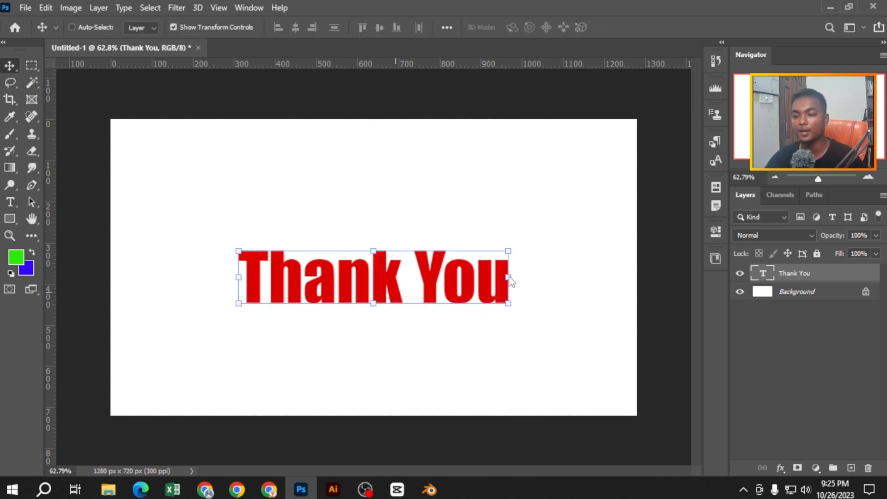
{"action": "mouse_move", "coordinate": [509, 279]}
{"action": "left_mouse_down"}
{"action": "mouse_move", "coordinate": [581, 280]}
{"action": "mouse_move", "coordinate": [523, 283]}
{"action": "left_mouse_up"}
{"action": "left_click", "coordinate": [643, 28]}
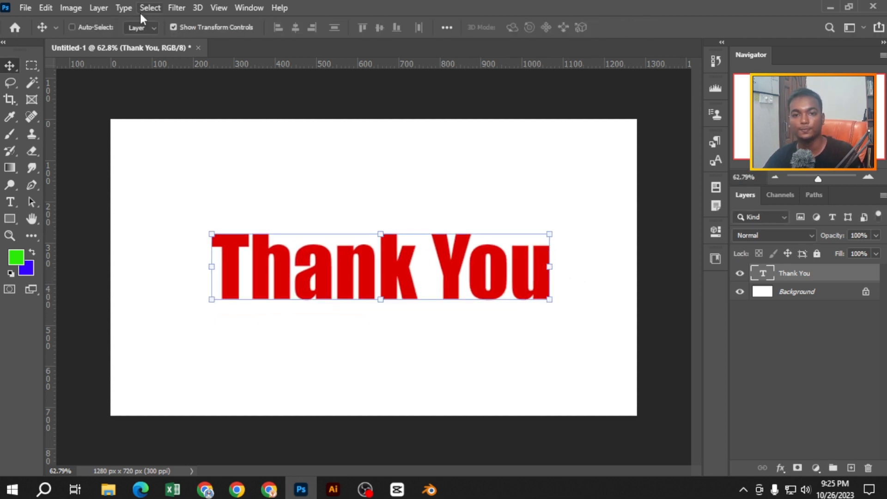
- Try rasterizing the "Thank You" type layer and moving it down and to the right, and undo both changes
{"action": "left_click", "coordinate": [124, 8]}
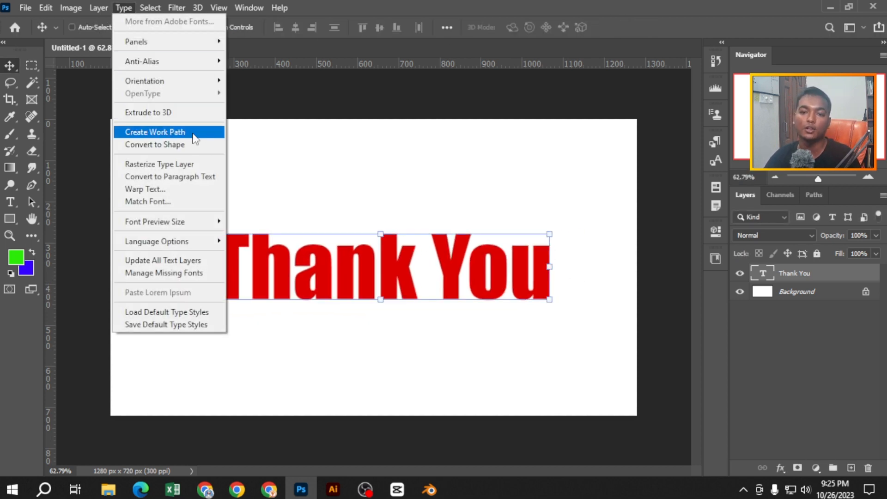
{"action": "left_click", "coordinate": [184, 164]}
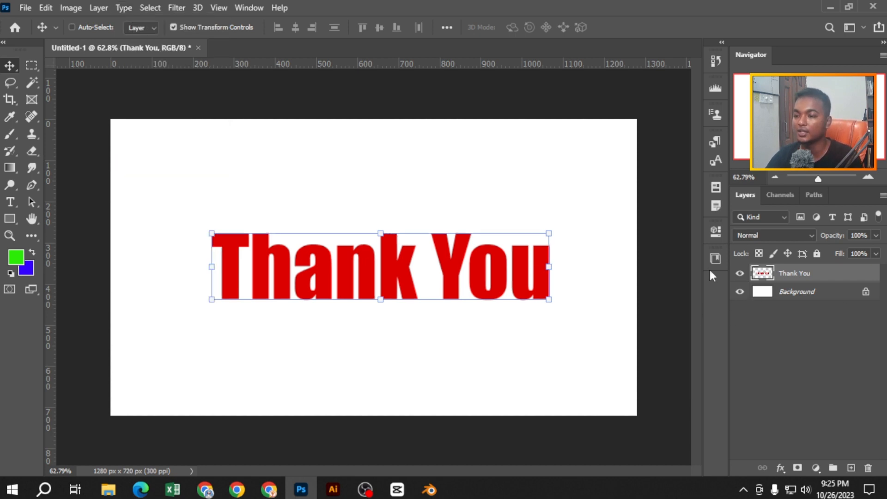
{"action": "left_click_drag", "start_coordinate": [358, 289], "coordinate": [409, 300]}
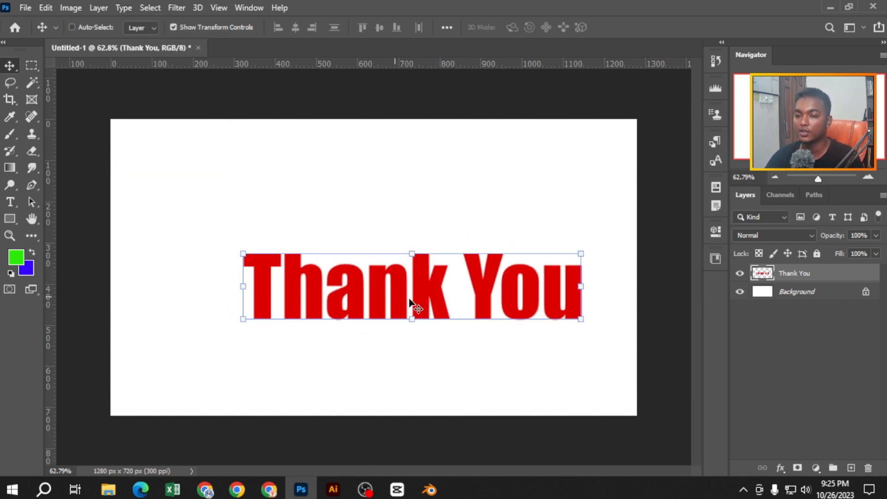
{"action": "key", "text": "ctrl+z"}
{"action": "key", "text": "ctrl+z"}
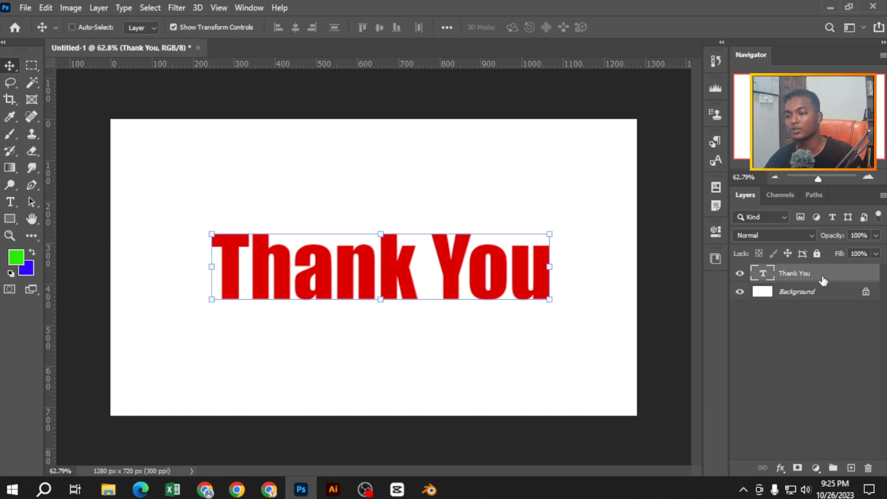
- Rasterize the "Thank You" type layer from its layer options
{"action": "right_click", "coordinate": [823, 280]}
{"action": "left_click", "coordinate": [703, 214]}
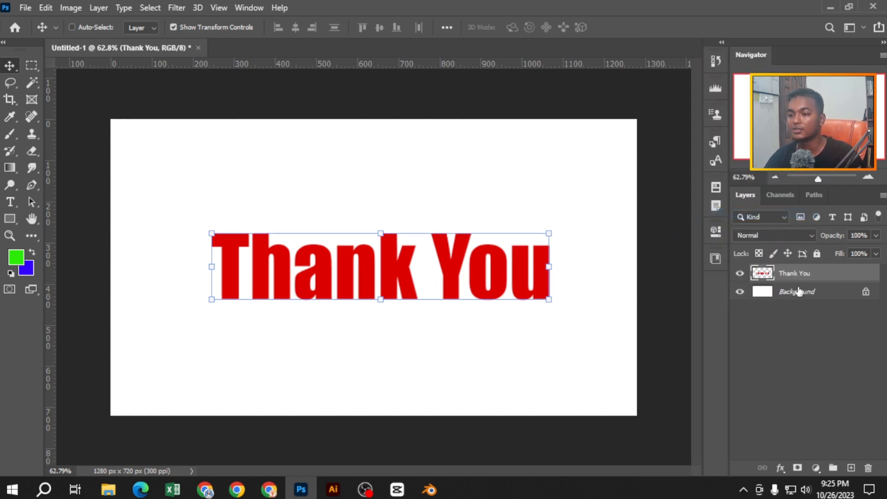